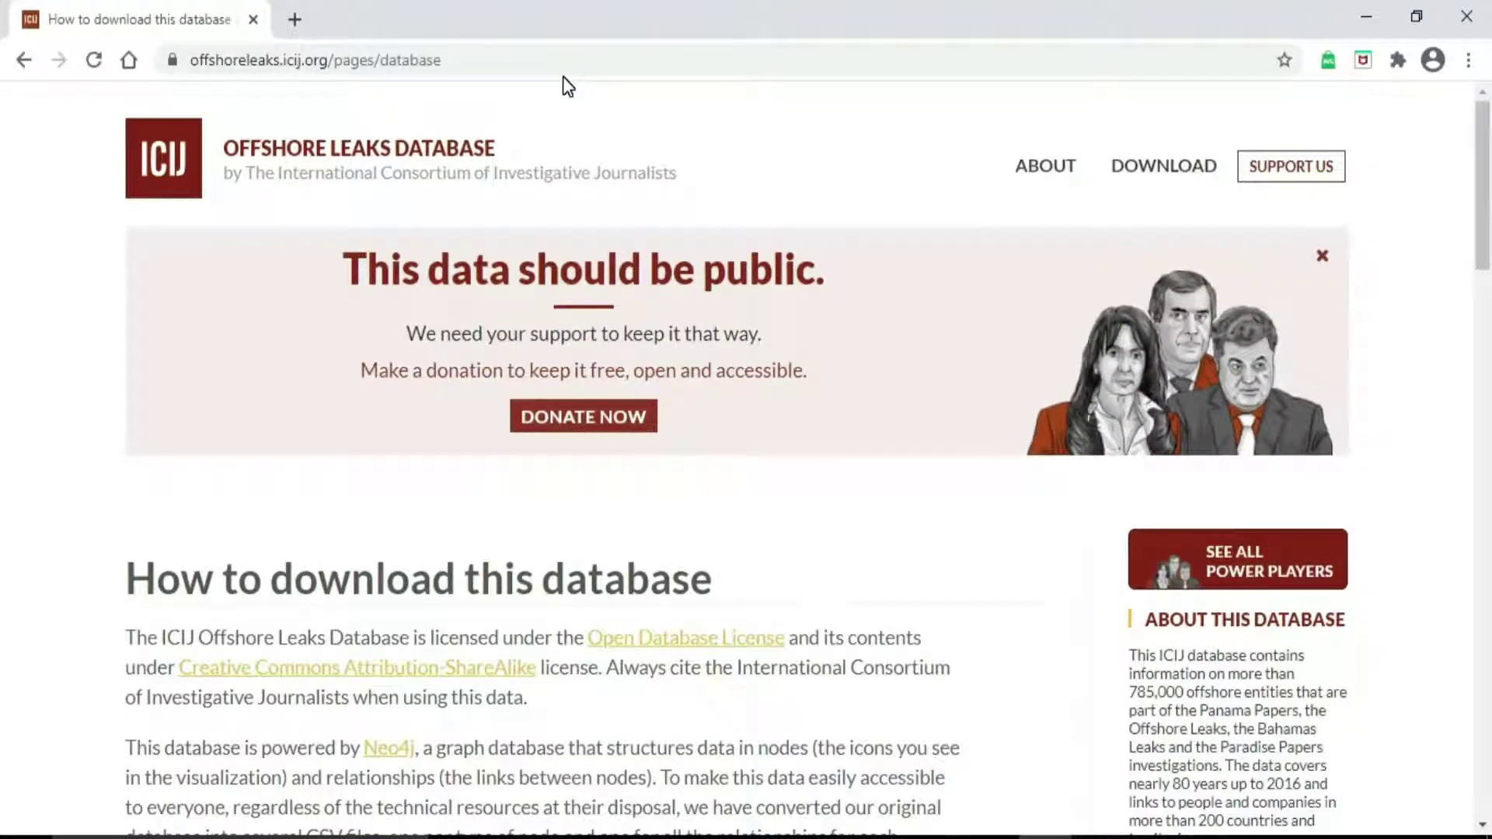
# Scroll the ICIJ download page down to the investigation list with the Panama Papers zip link.
pyautogui.moveTo(1482, 211); pyautogui.dragTo(1483, 238)
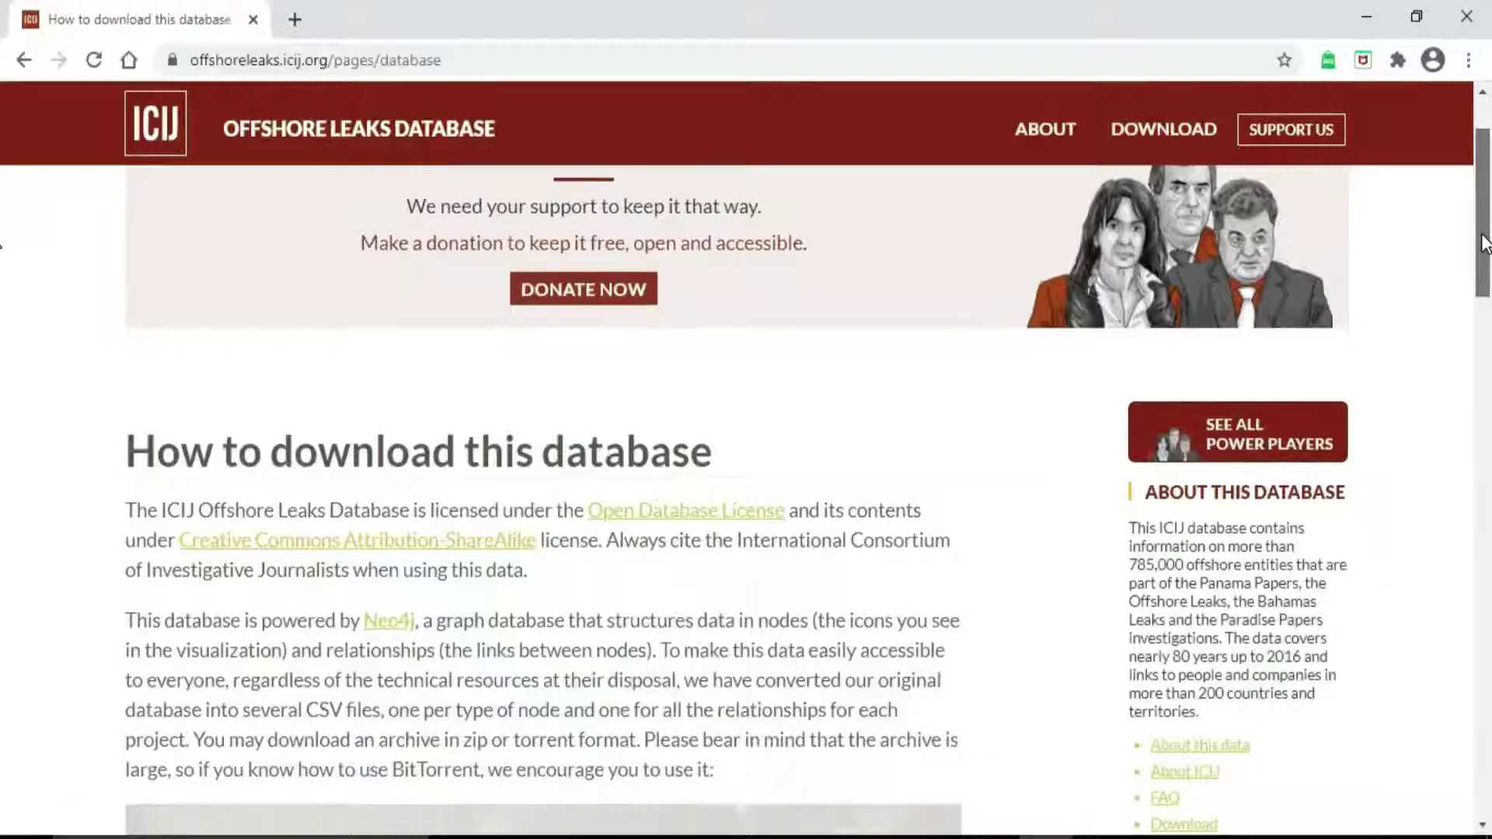
pyautogui.moveTo(1484, 242); pyautogui.dragTo(1487, 489)
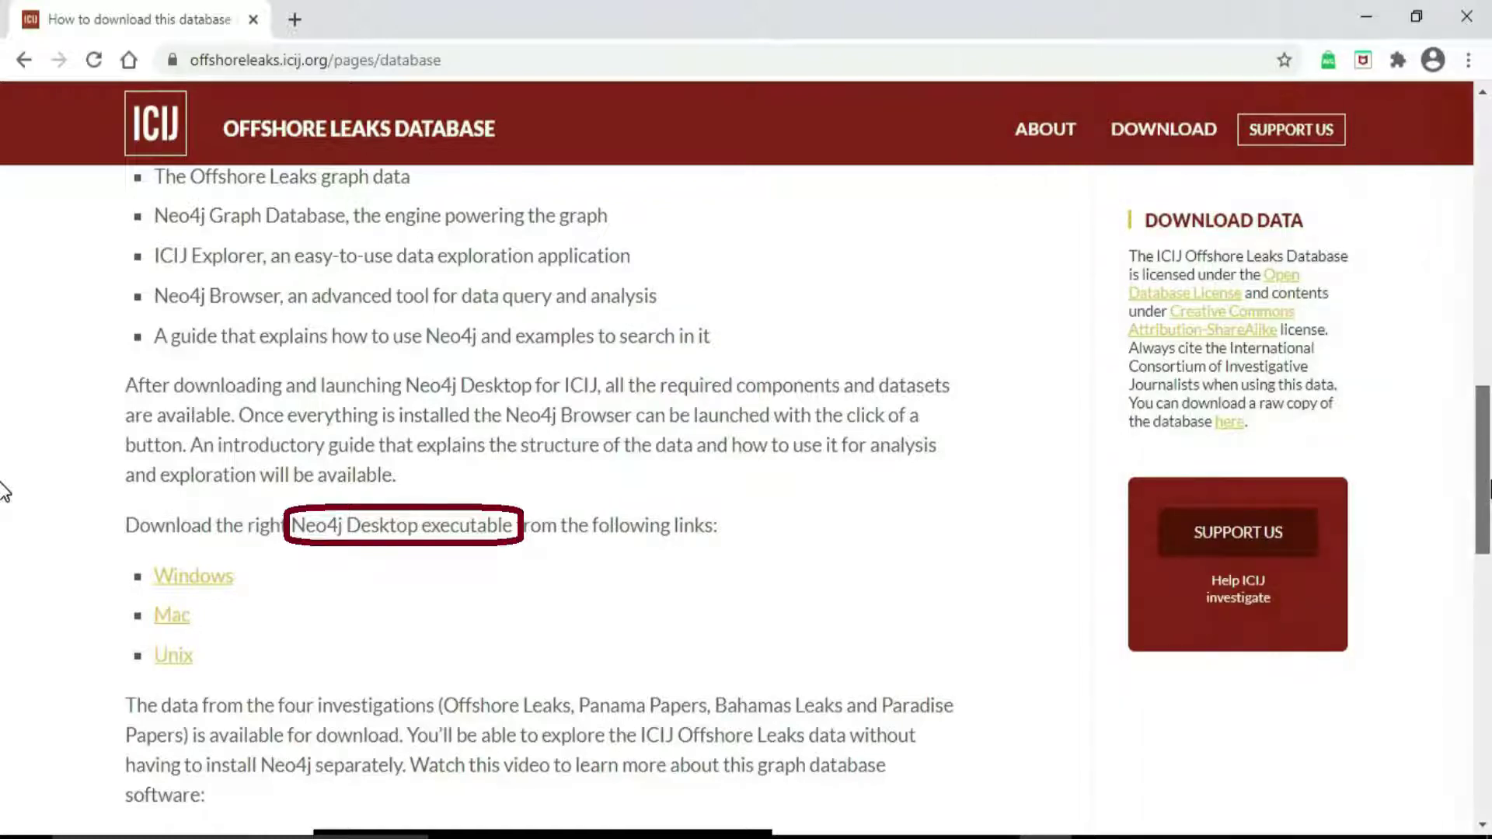
pyautogui.moveTo(1488, 490); pyautogui.dragTo(1467, 348)
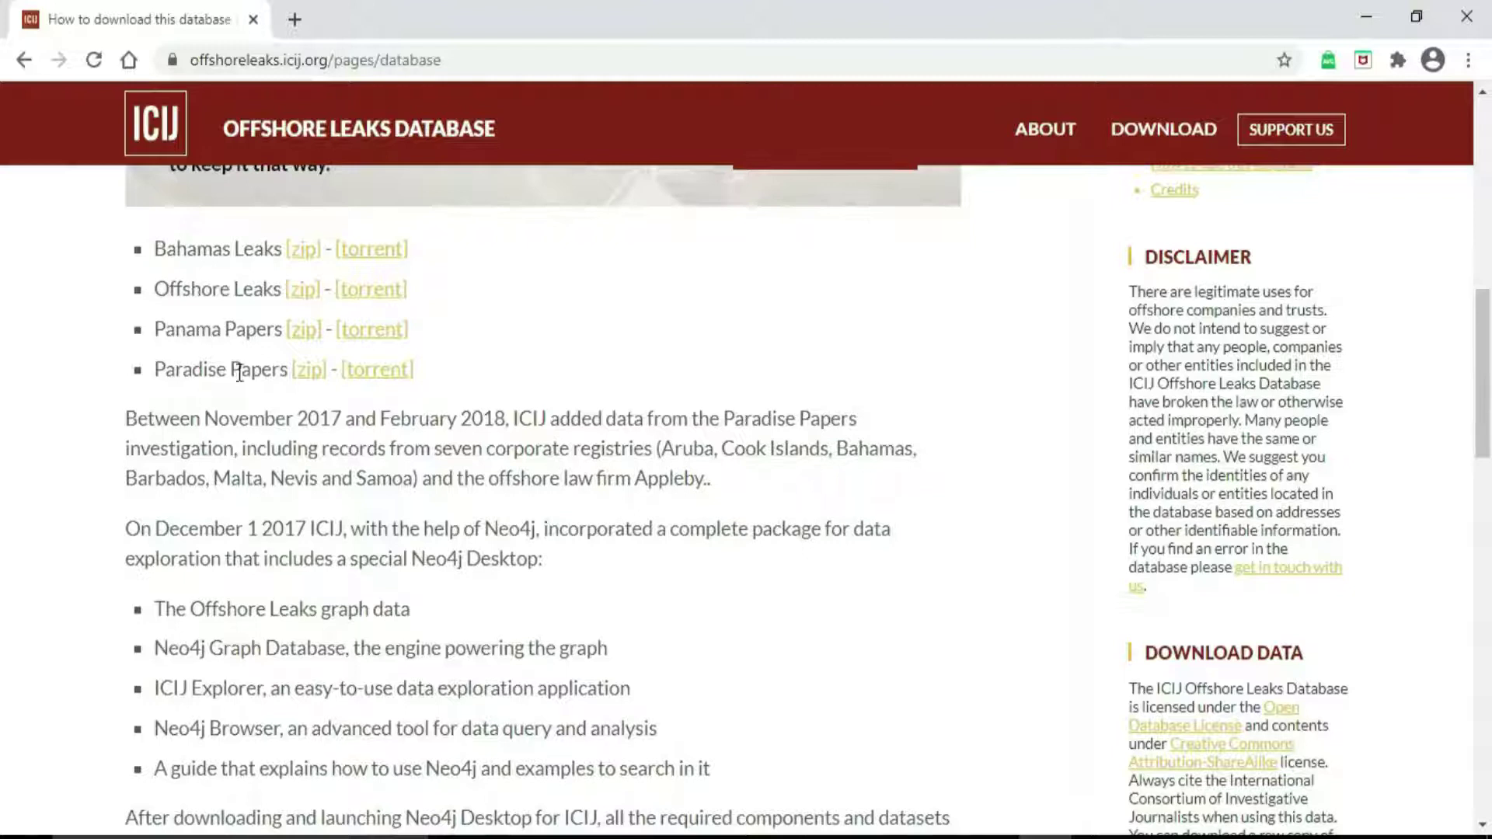
# Download the Panama Papers zip, then choose Open with for panama_papers.nodes.officer.csv.
pyautogui.click(304, 333)
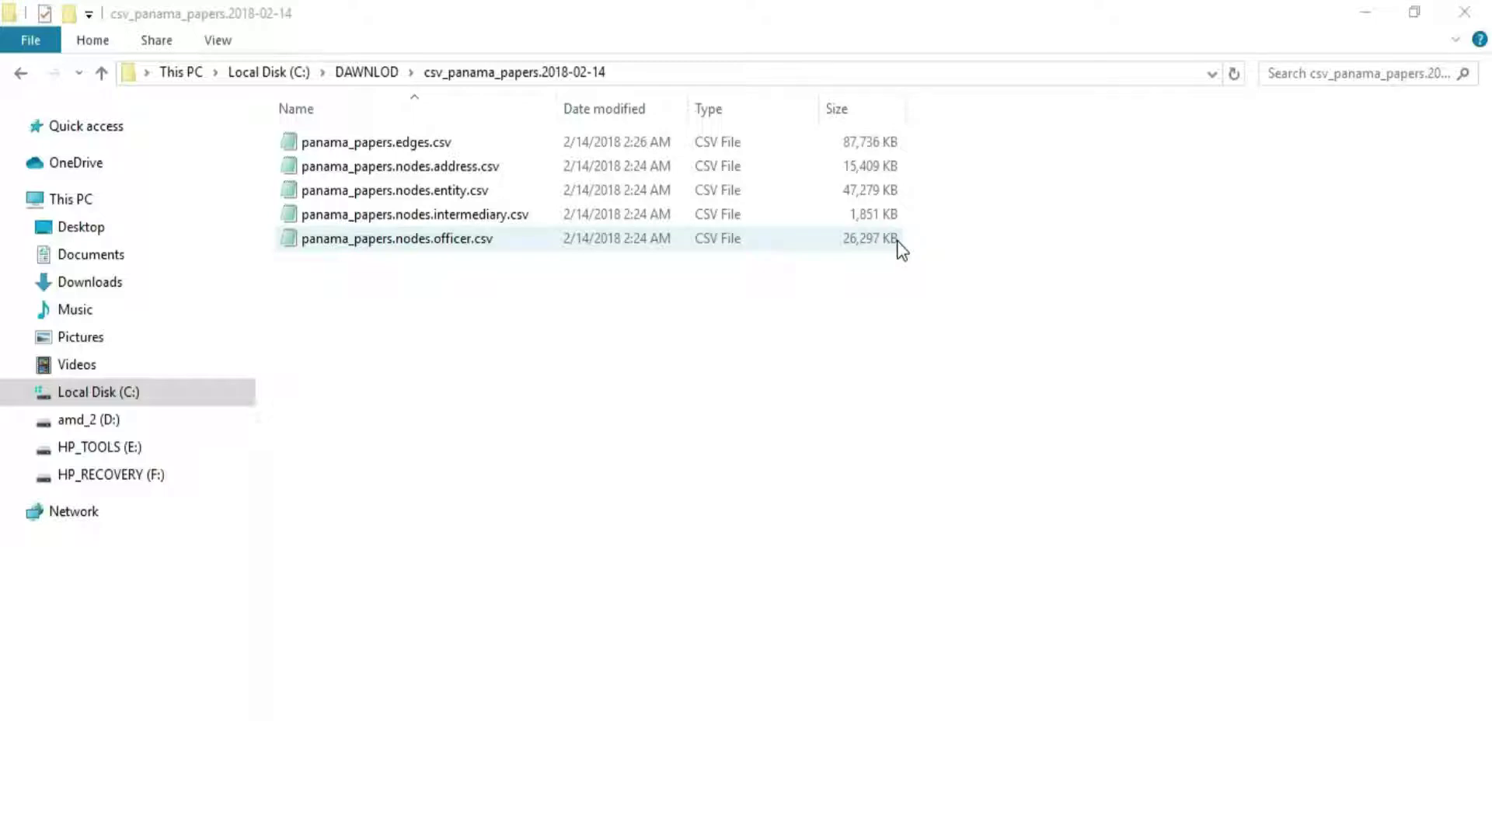
pyautogui.rightClick(438, 241)
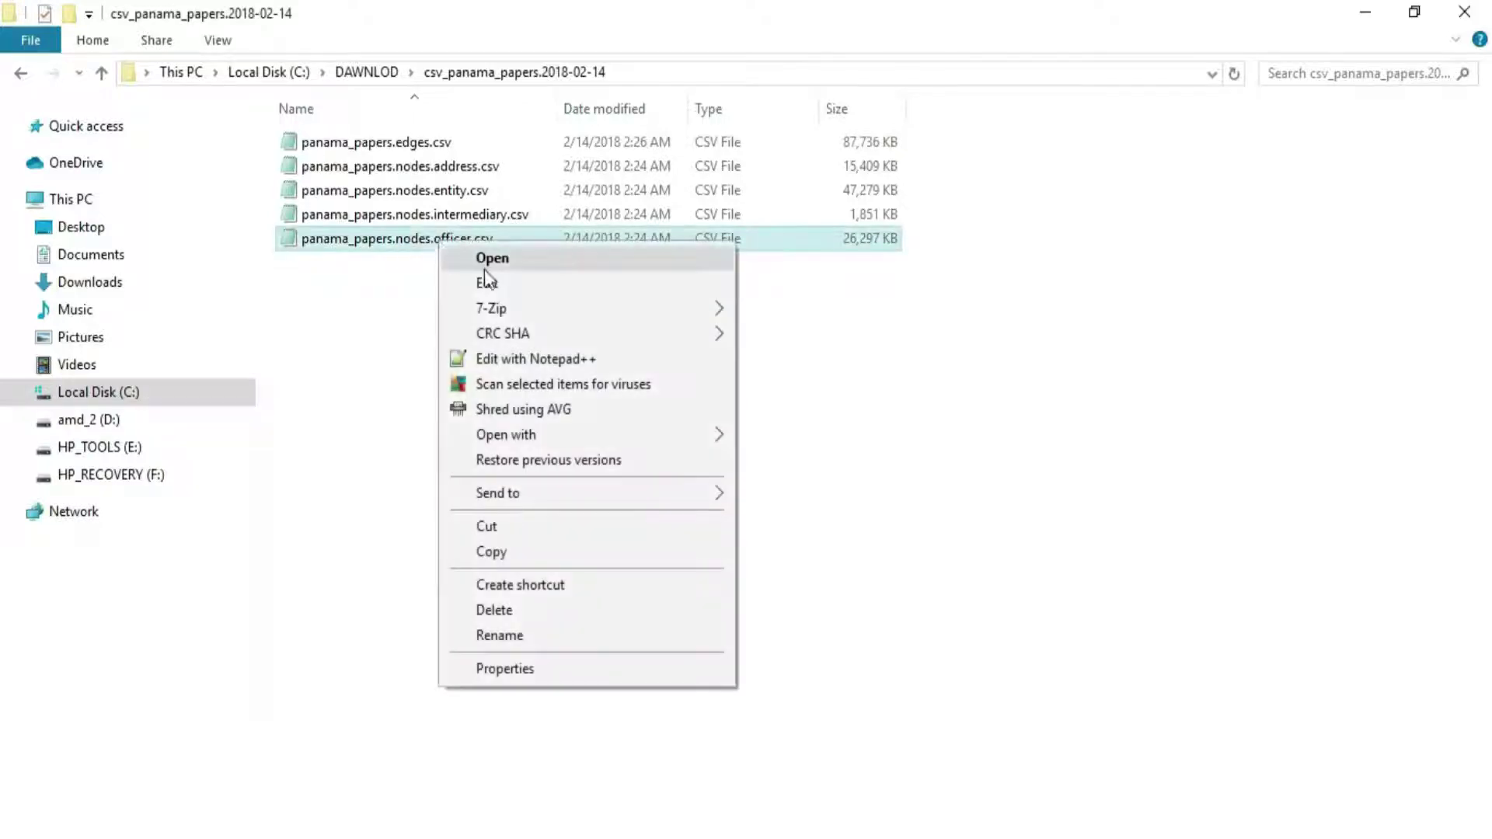
pyautogui.moveTo(661, 434)
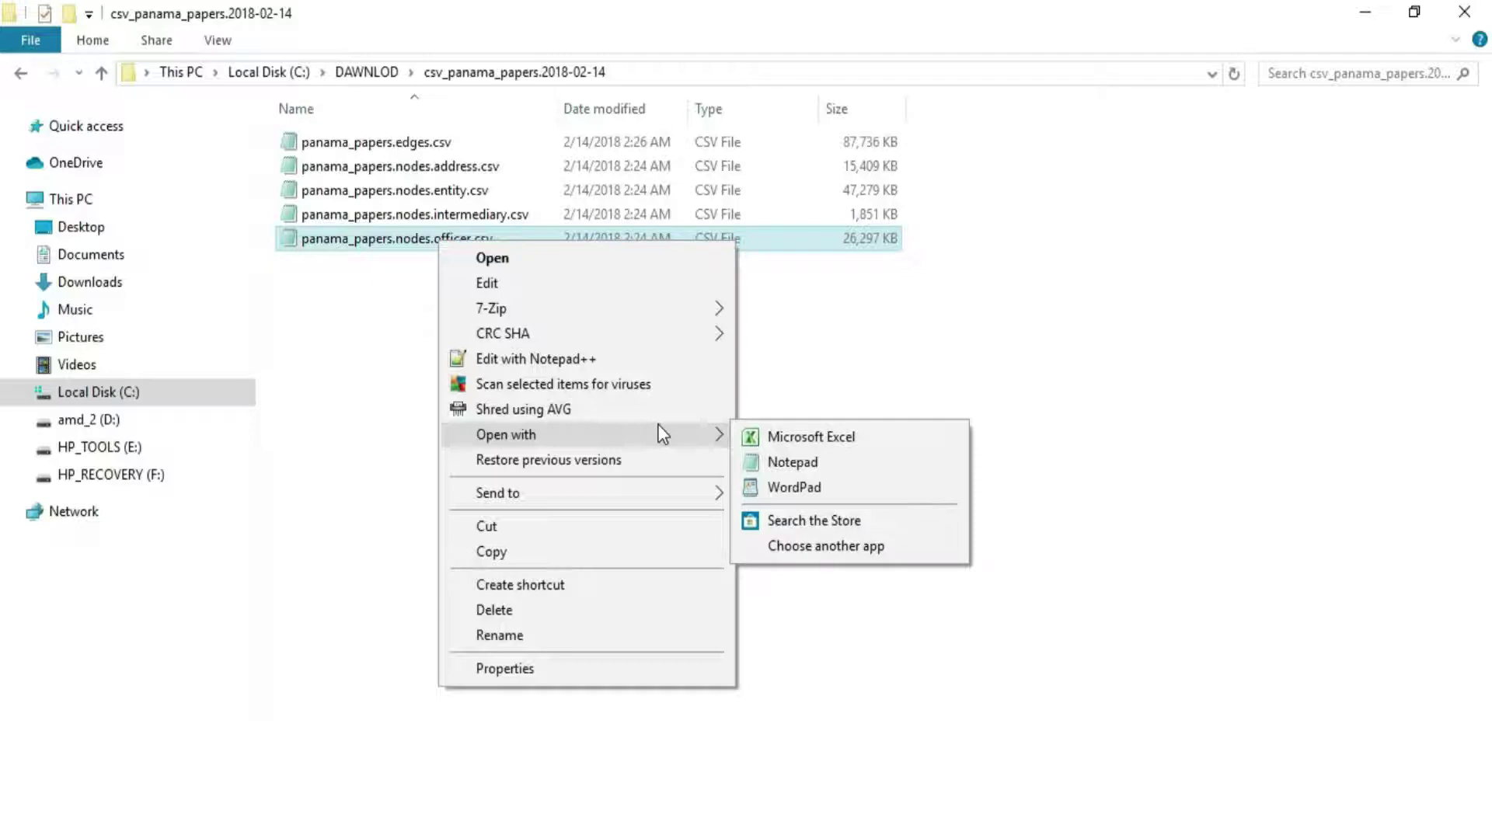
# Open the officer CSV in Excel, select all data with Ctrl+Shift+arrows, and turn on filtering.
pyautogui.click(823, 441)
pyautogui.hotkey('shift', 'Right')
pyautogui.hotkey('shift', 'Right')
pyautogui.hotkey('shift', 'Right')
pyautogui.hotkey('shift', 'Right')
pyautogui.hotkey('shift', 'Right')
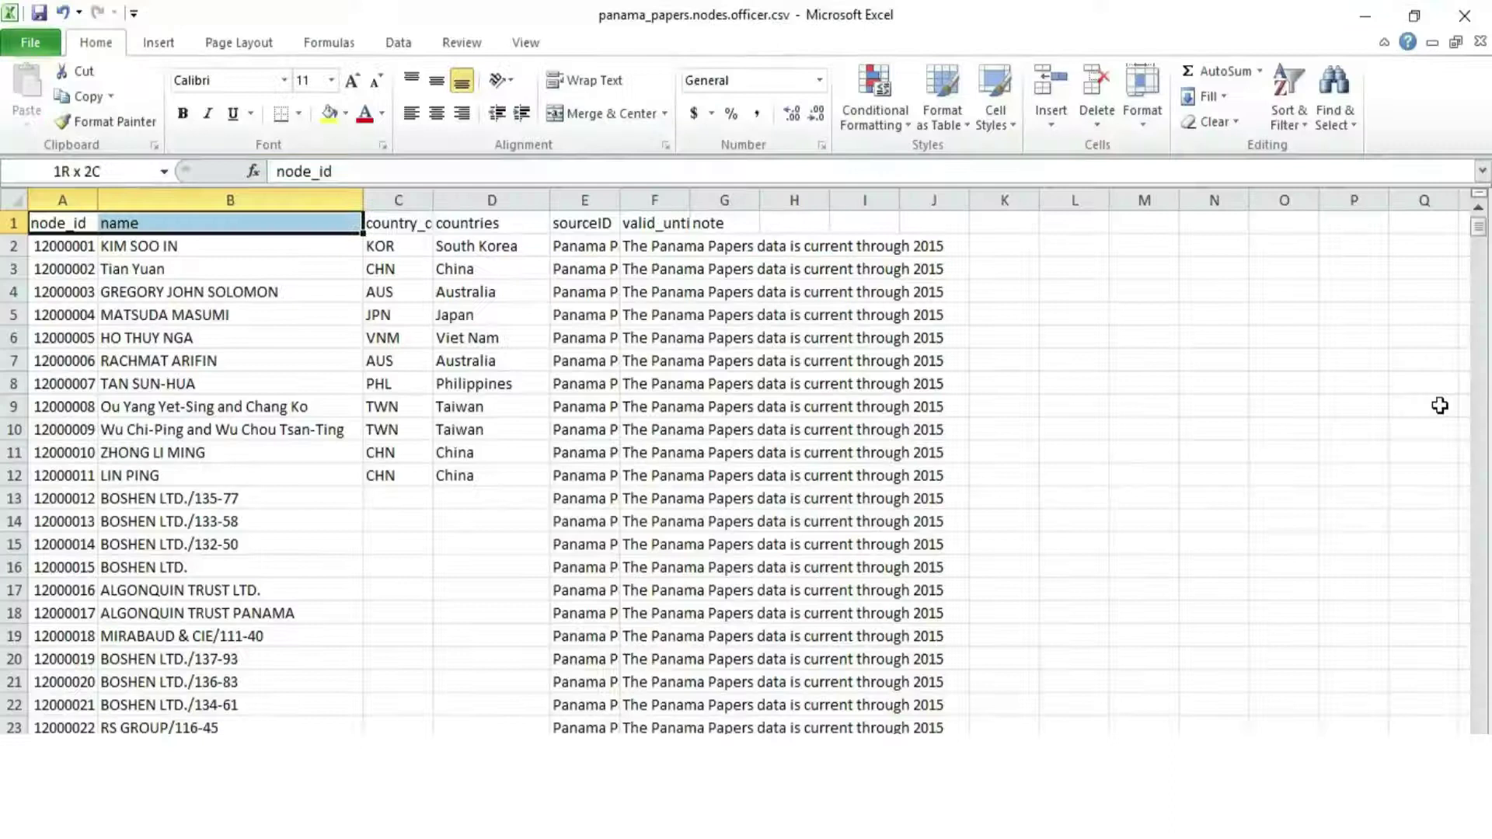
pyautogui.hotkey('shift', 'Right')
pyautogui.hotkey('shift', 'Right')
pyautogui.hotkey('shift', 'Right')
pyautogui.hotkey('shift', 'Right')
pyautogui.hotkey('ctrl', 'shift', 'Down')
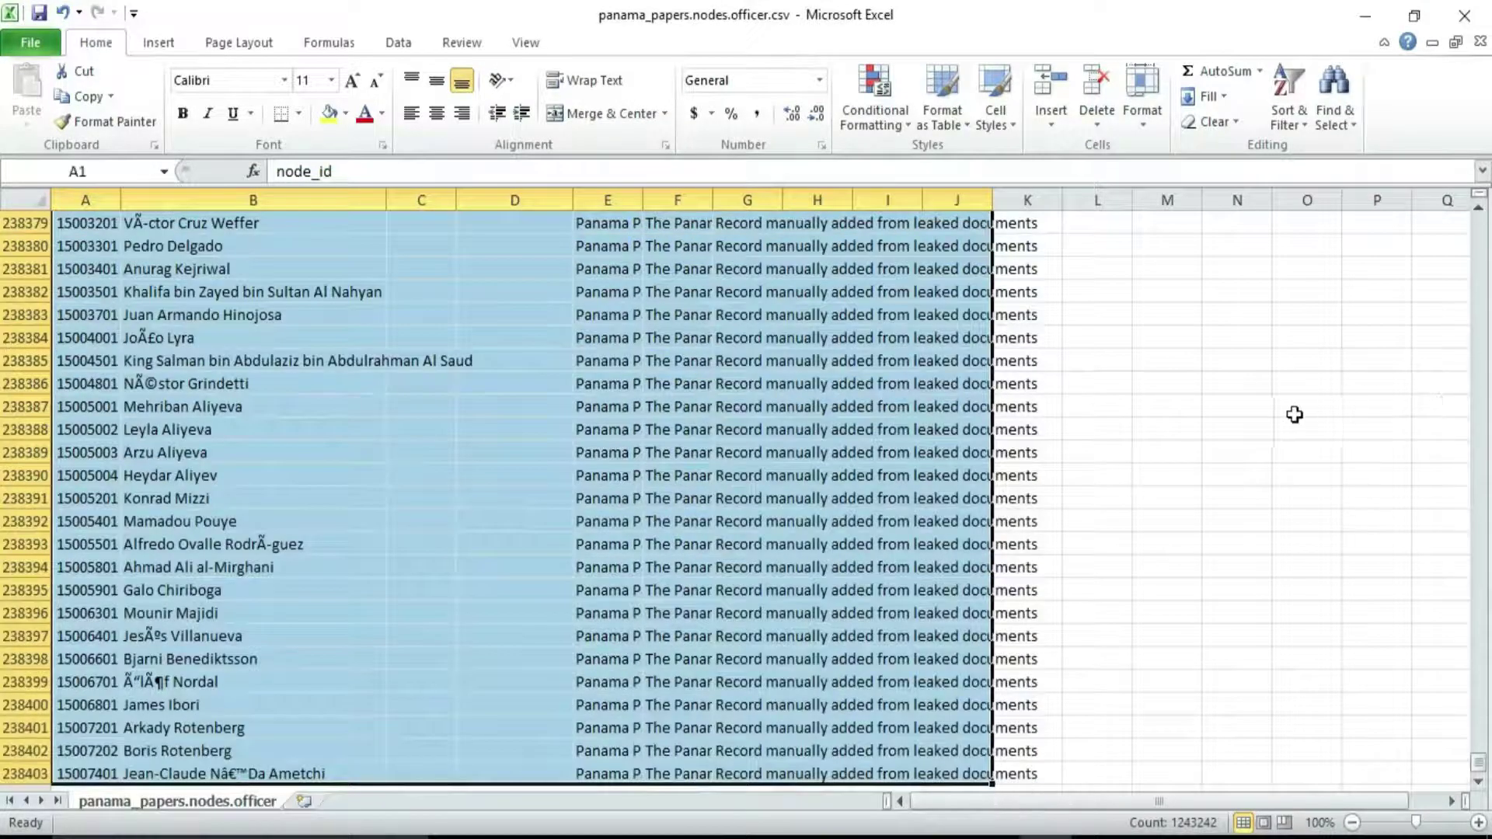
pyautogui.scroll(-1, 1313, 626)
pyautogui.scroll(-1, 1313, 626)
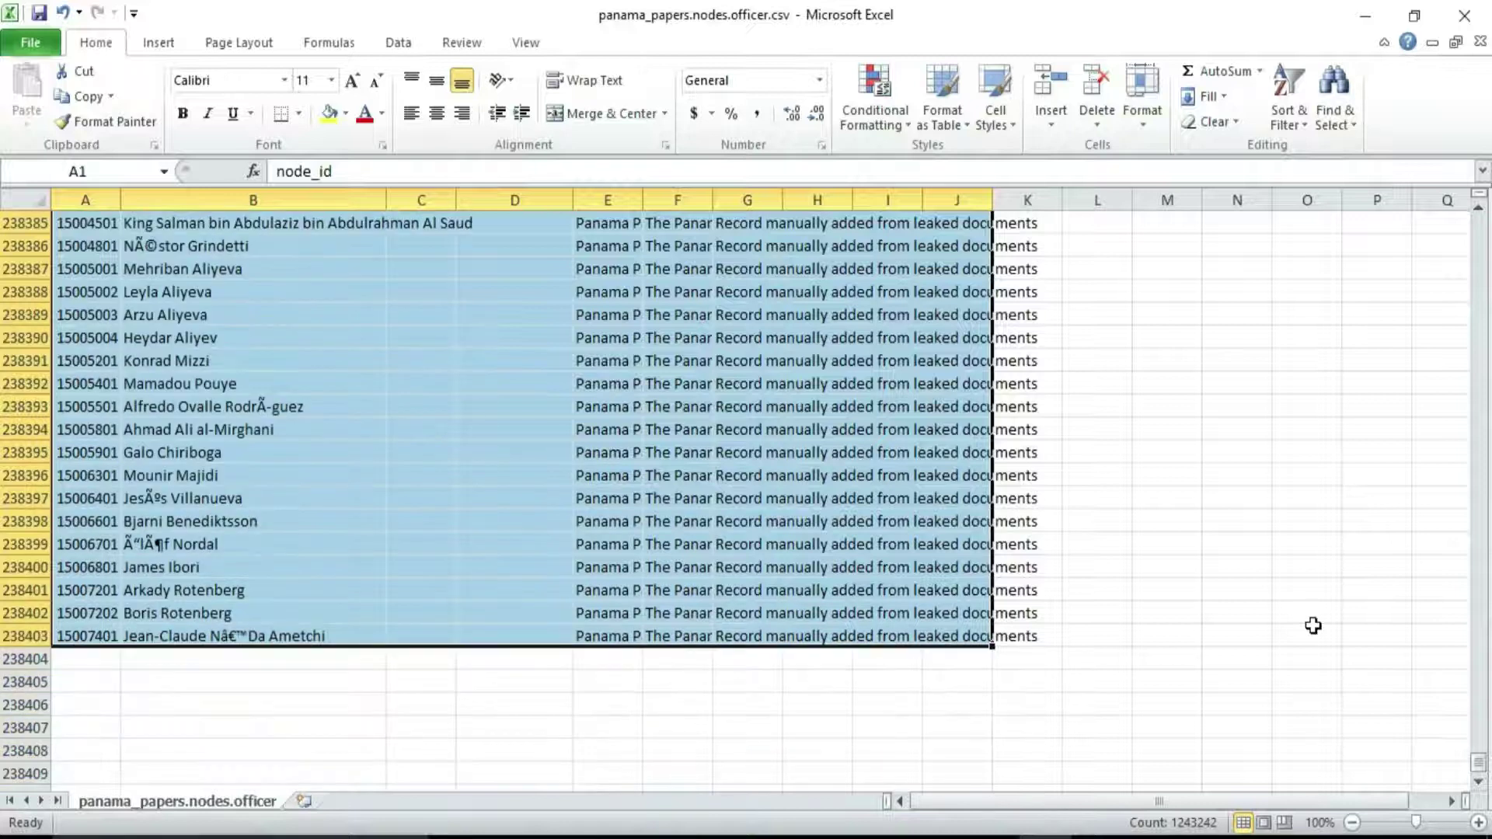
pyautogui.click(1288, 97)
pyautogui.click(1330, 230)
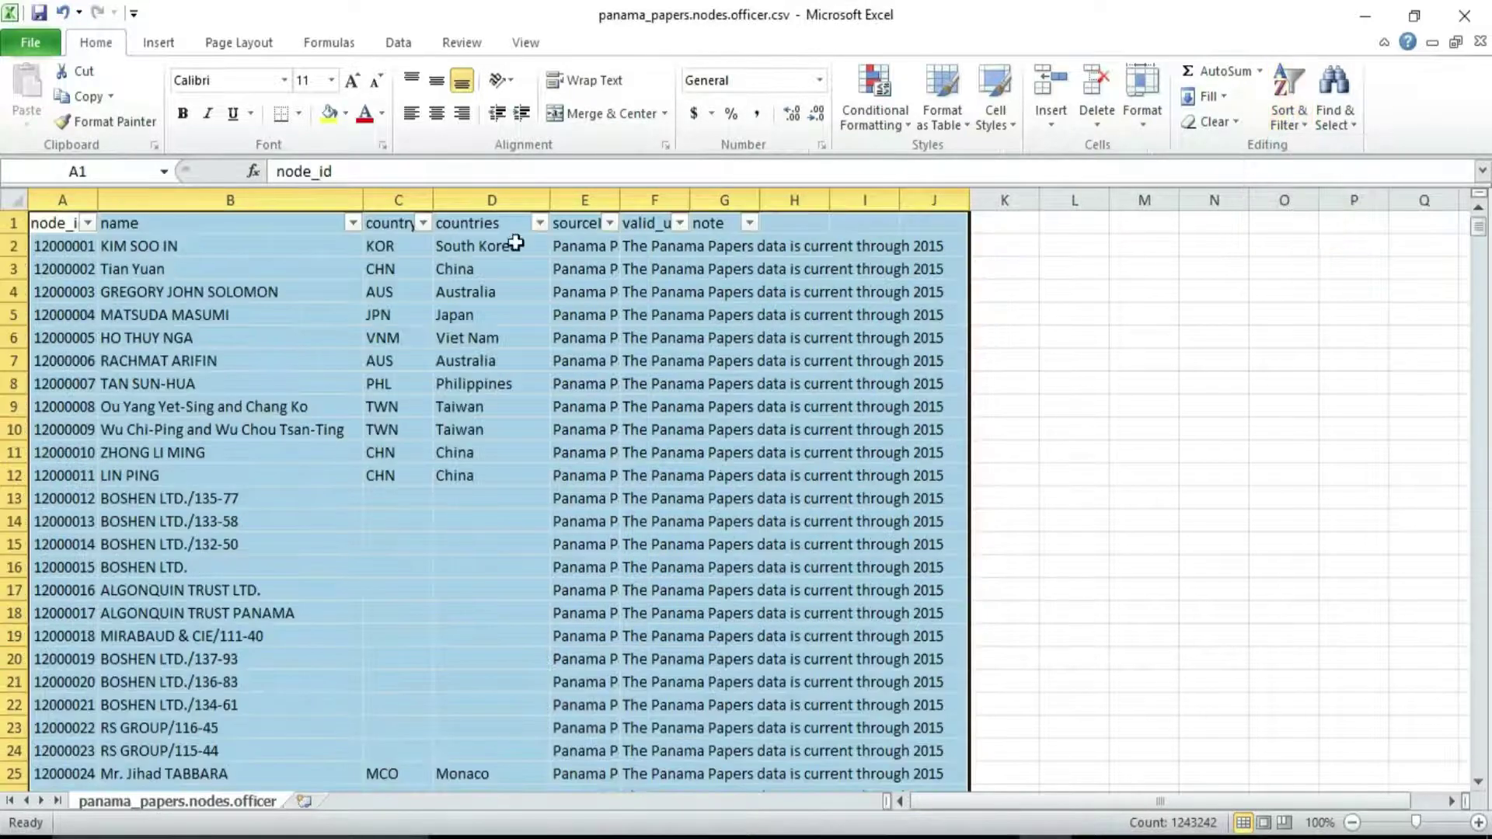
# Filter the countries column to show only United Kingdom.
pyautogui.click(539, 223)
pyautogui.click(322, 433)
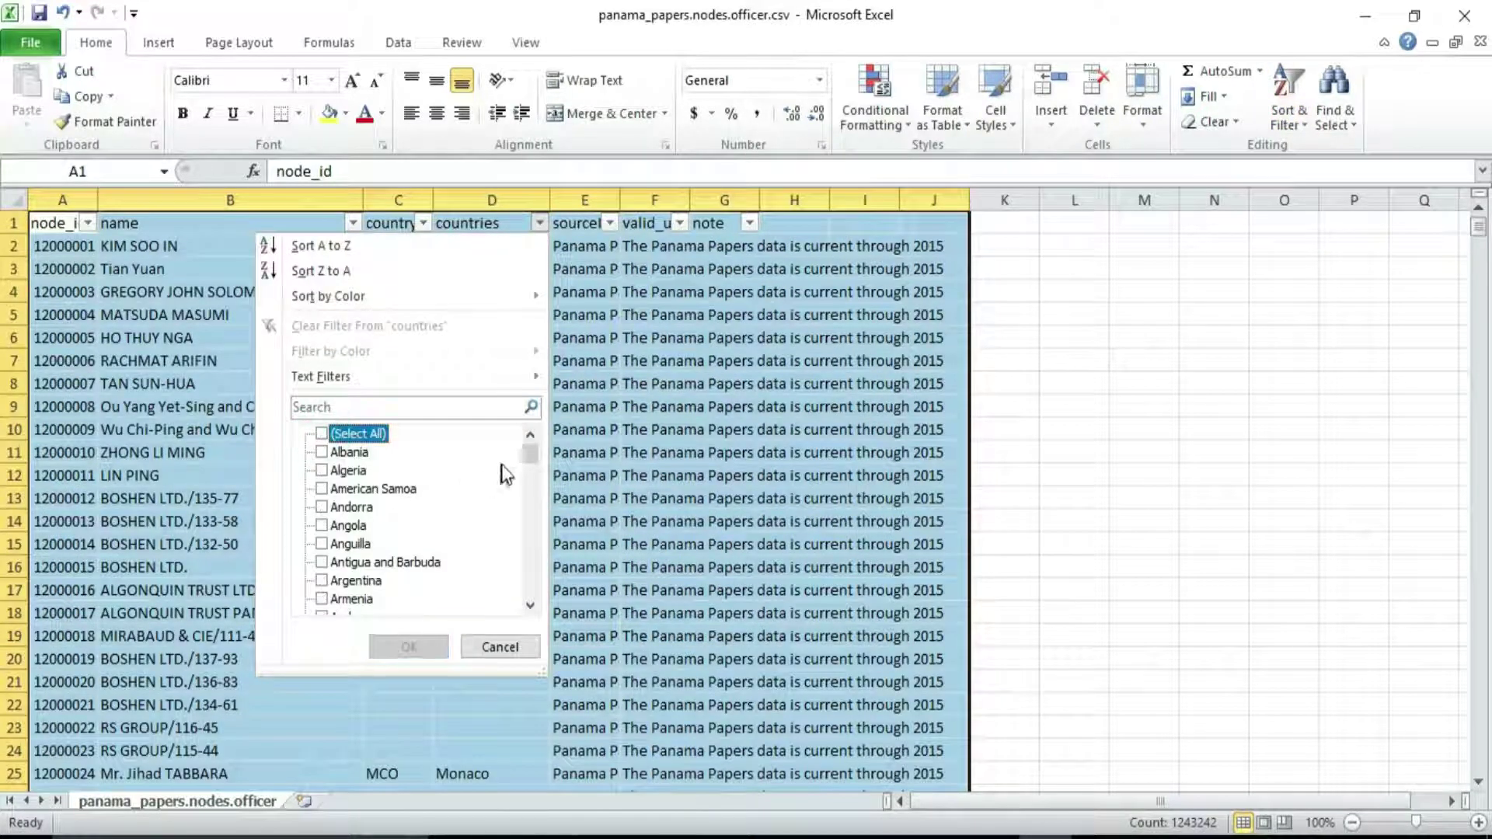
pyautogui.moveTo(529, 453); pyautogui.dragTo(557, 586)
pyautogui.click(325, 470)
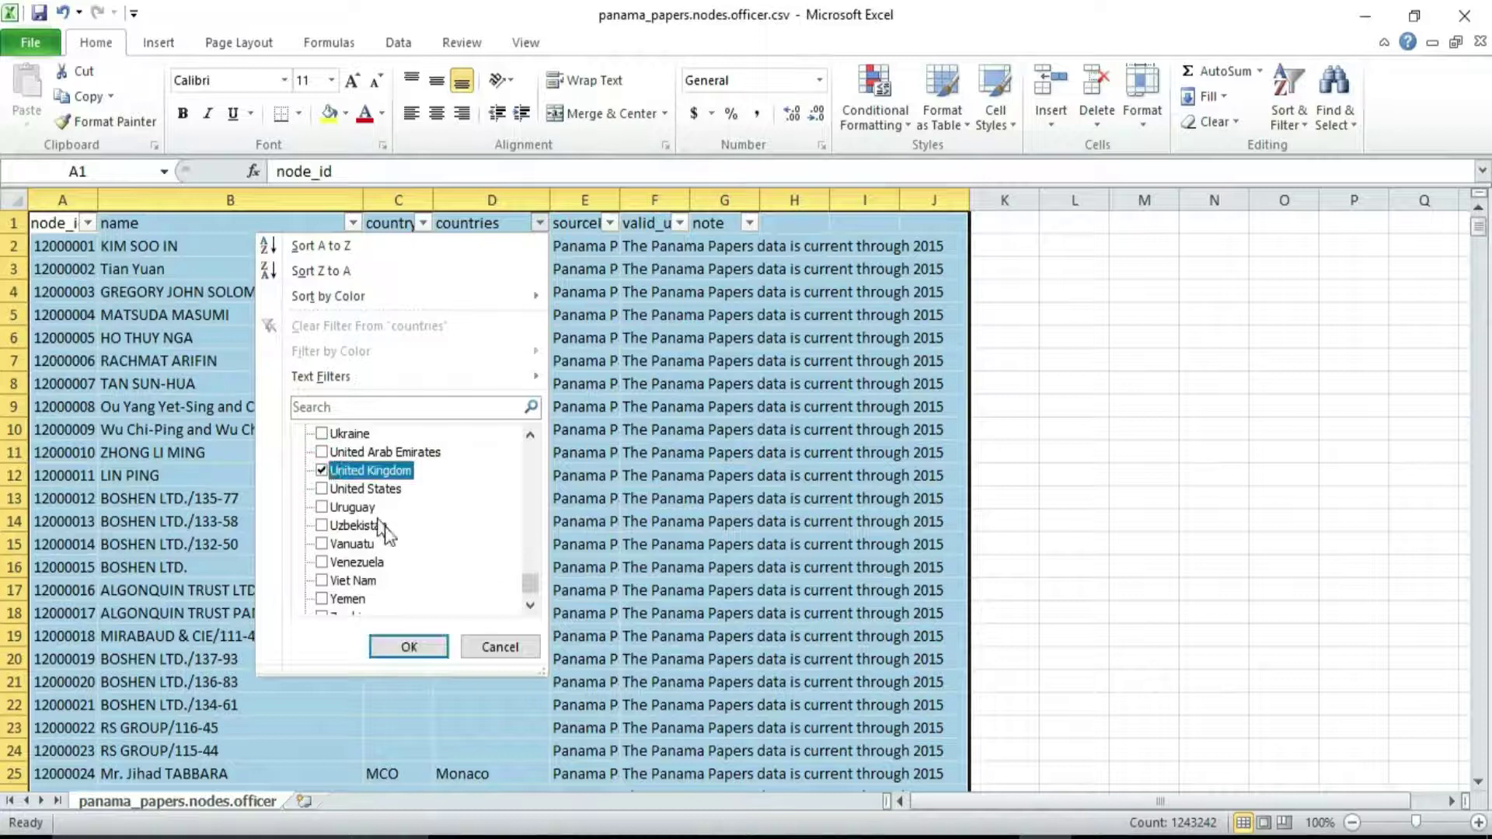
pyautogui.click(431, 645)
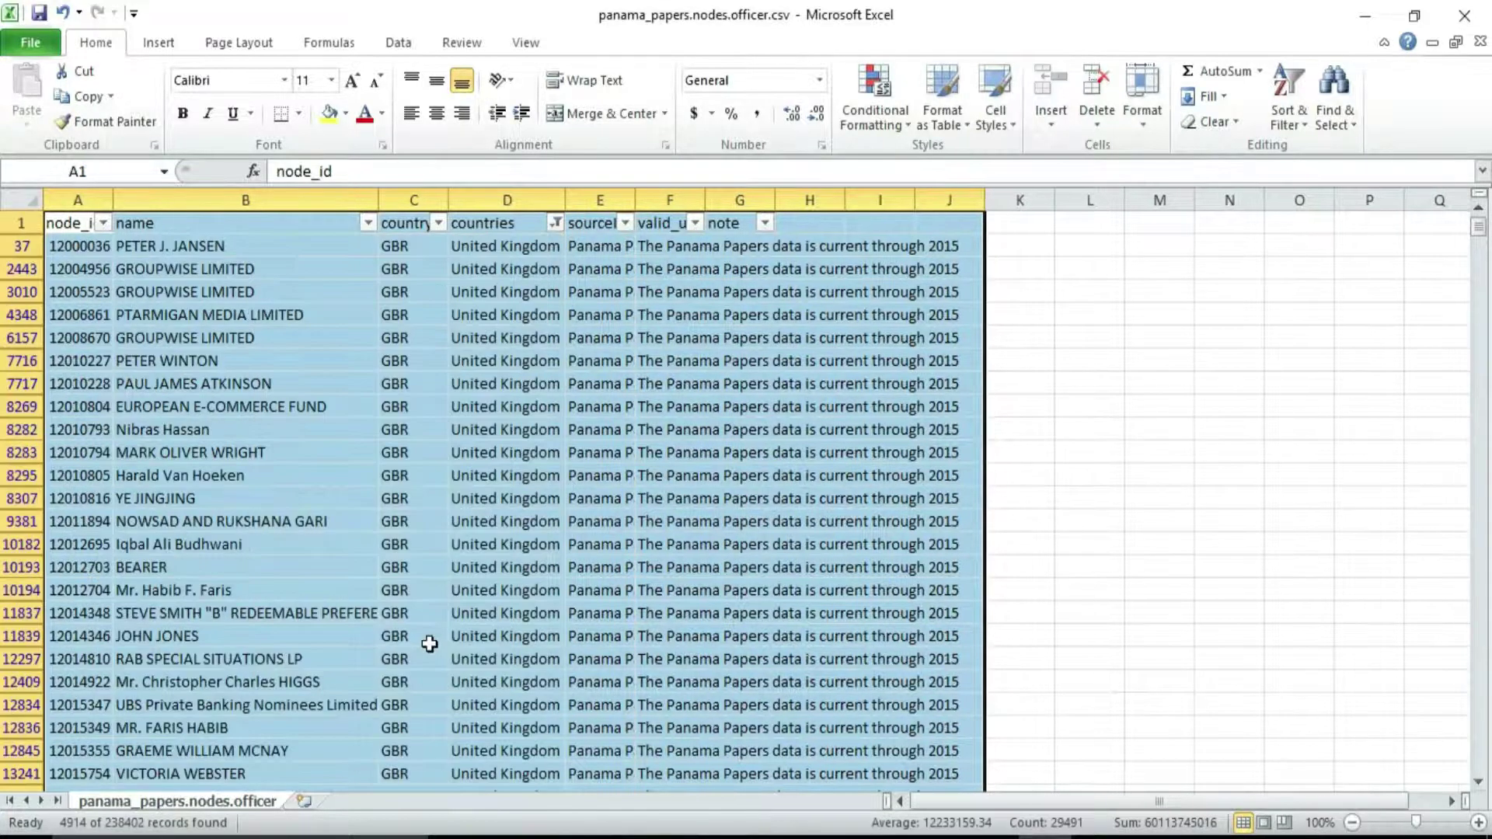
# Widen column D to show full country names and scroll through the filtered rows.
pyautogui.click(531, 254)
pyautogui.moveTo(565, 201); pyautogui.dragTo(595, 200)
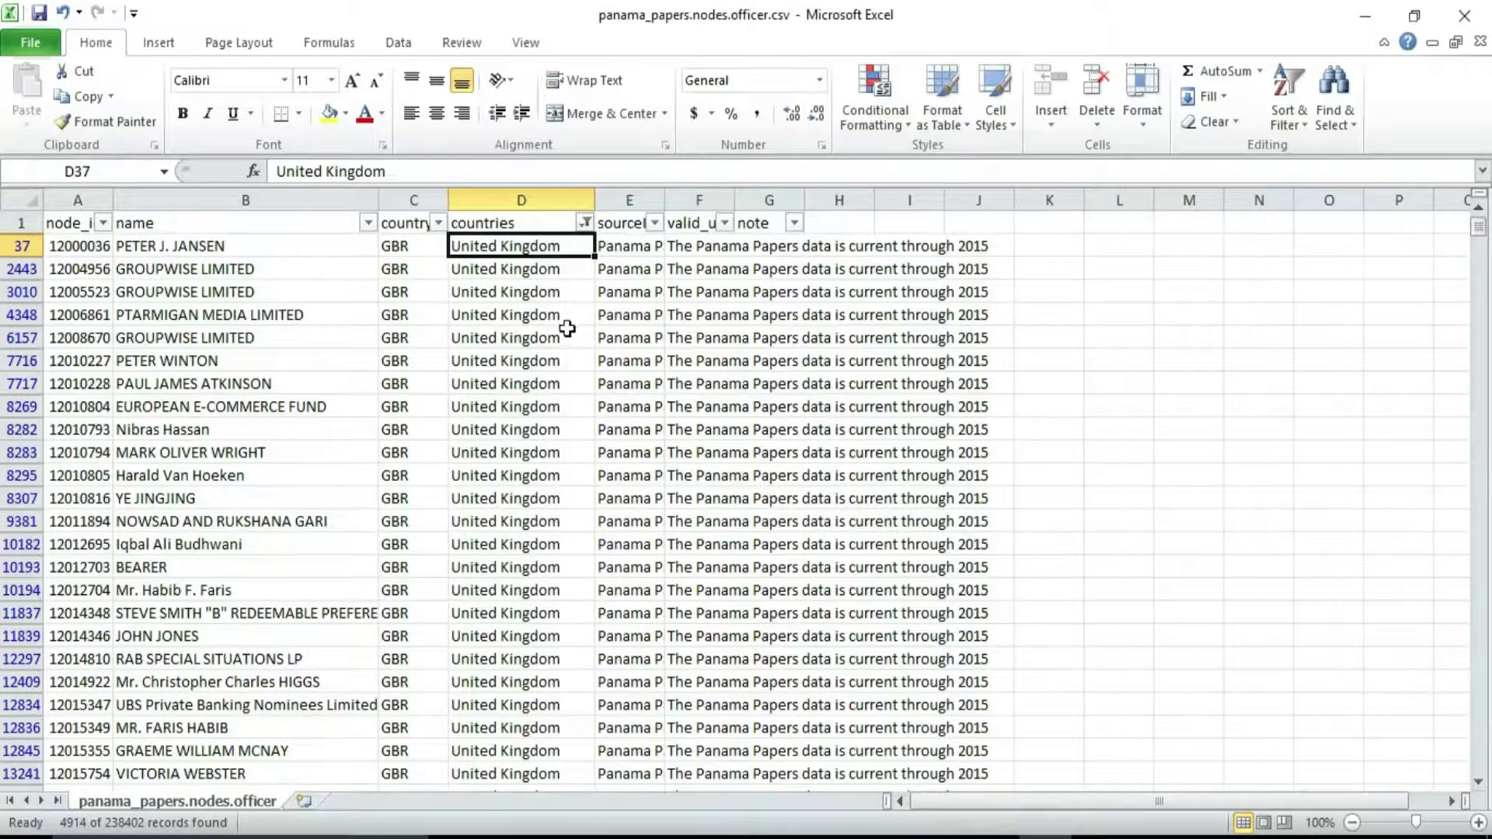
pyautogui.scroll(-13, 549, 416)
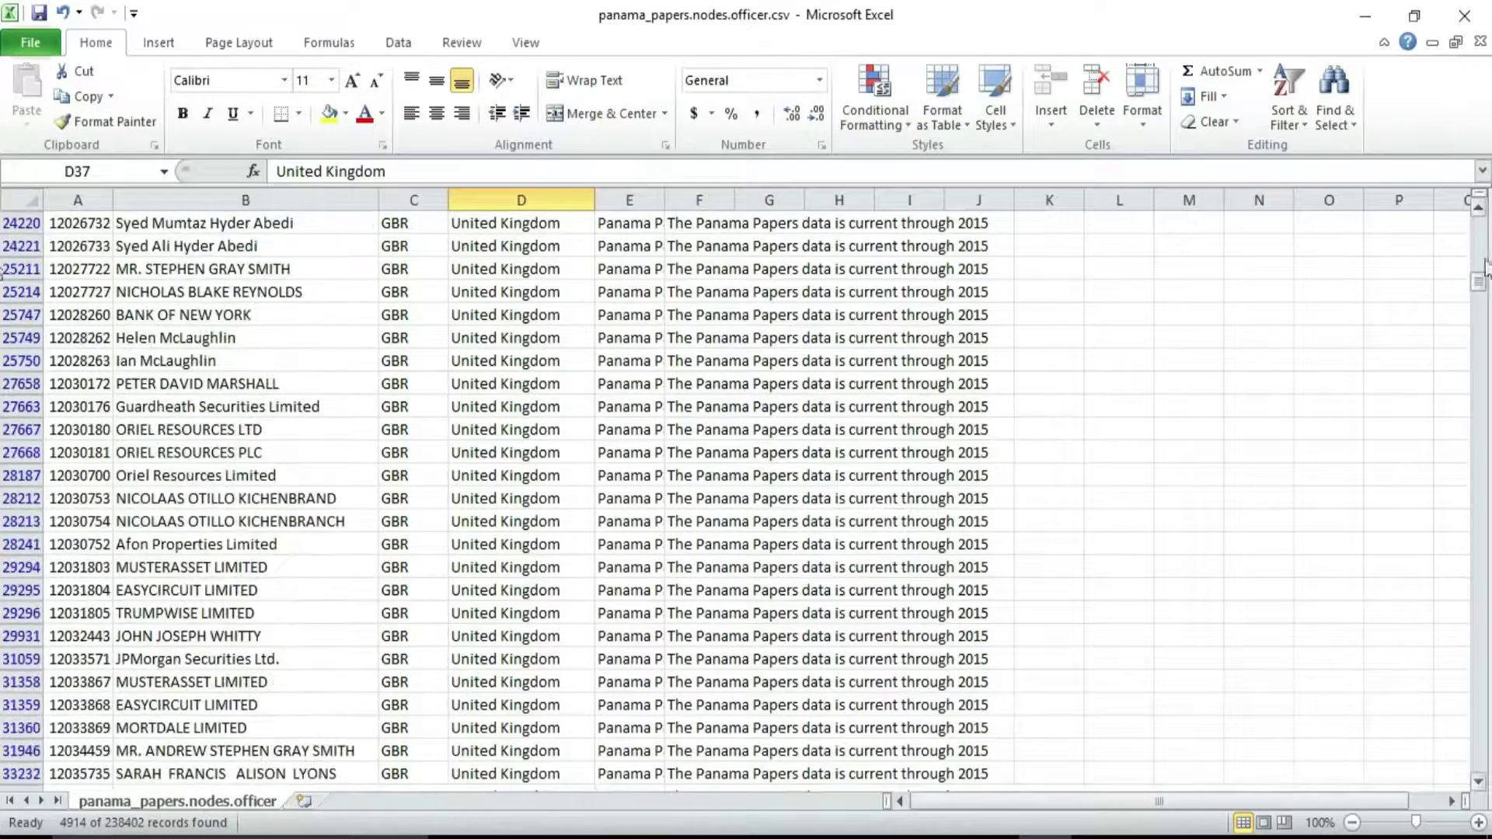
pyautogui.moveTo(1484, 268); pyautogui.dragTo(1480, 766)
pyautogui.click(1286, 121)
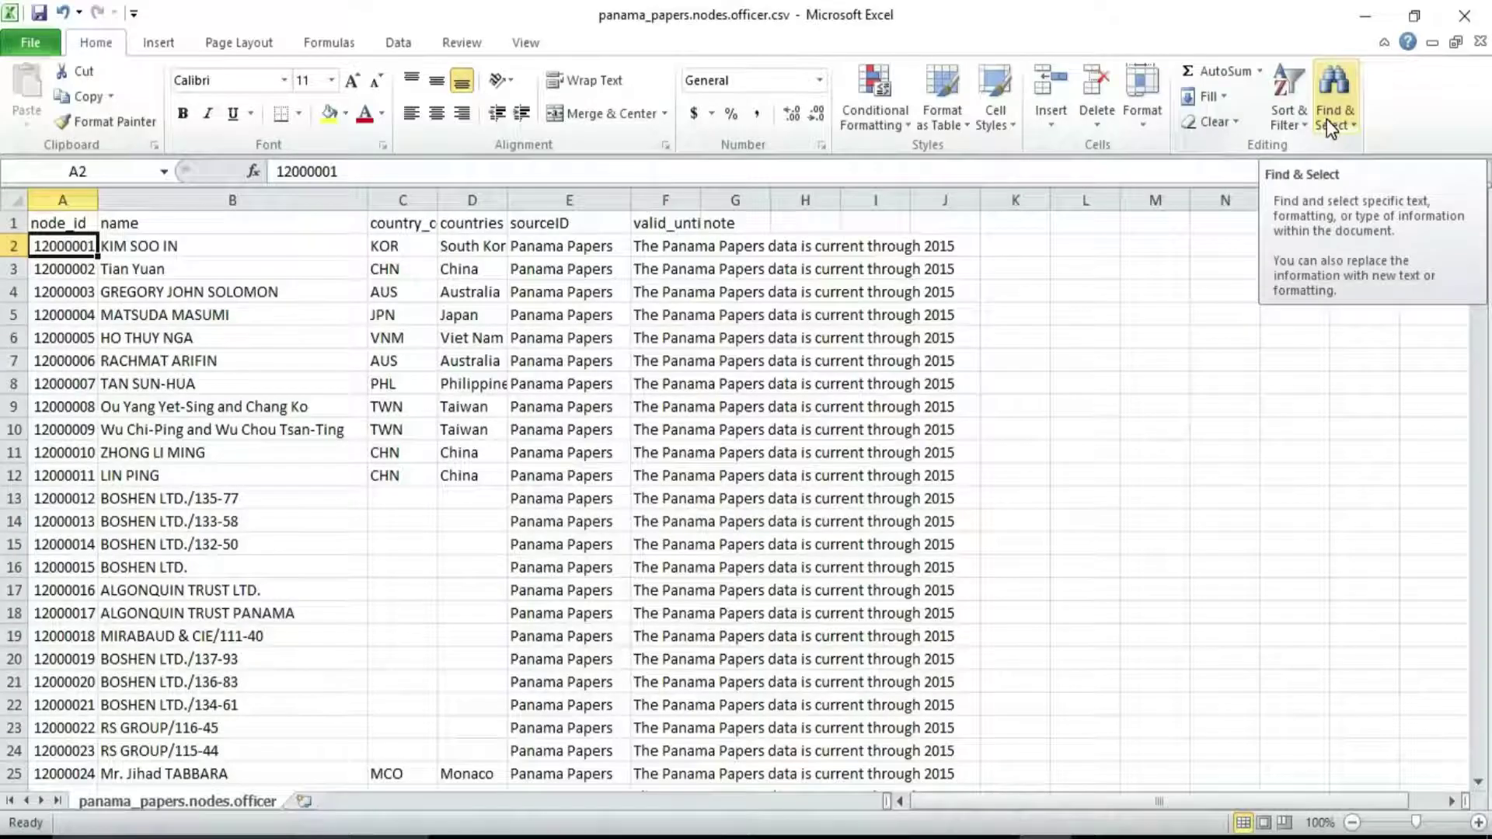
# Find 'simon cow' in the sheet and move to node ID 12197824 in cell A195721.
pyautogui.click(1330, 124)
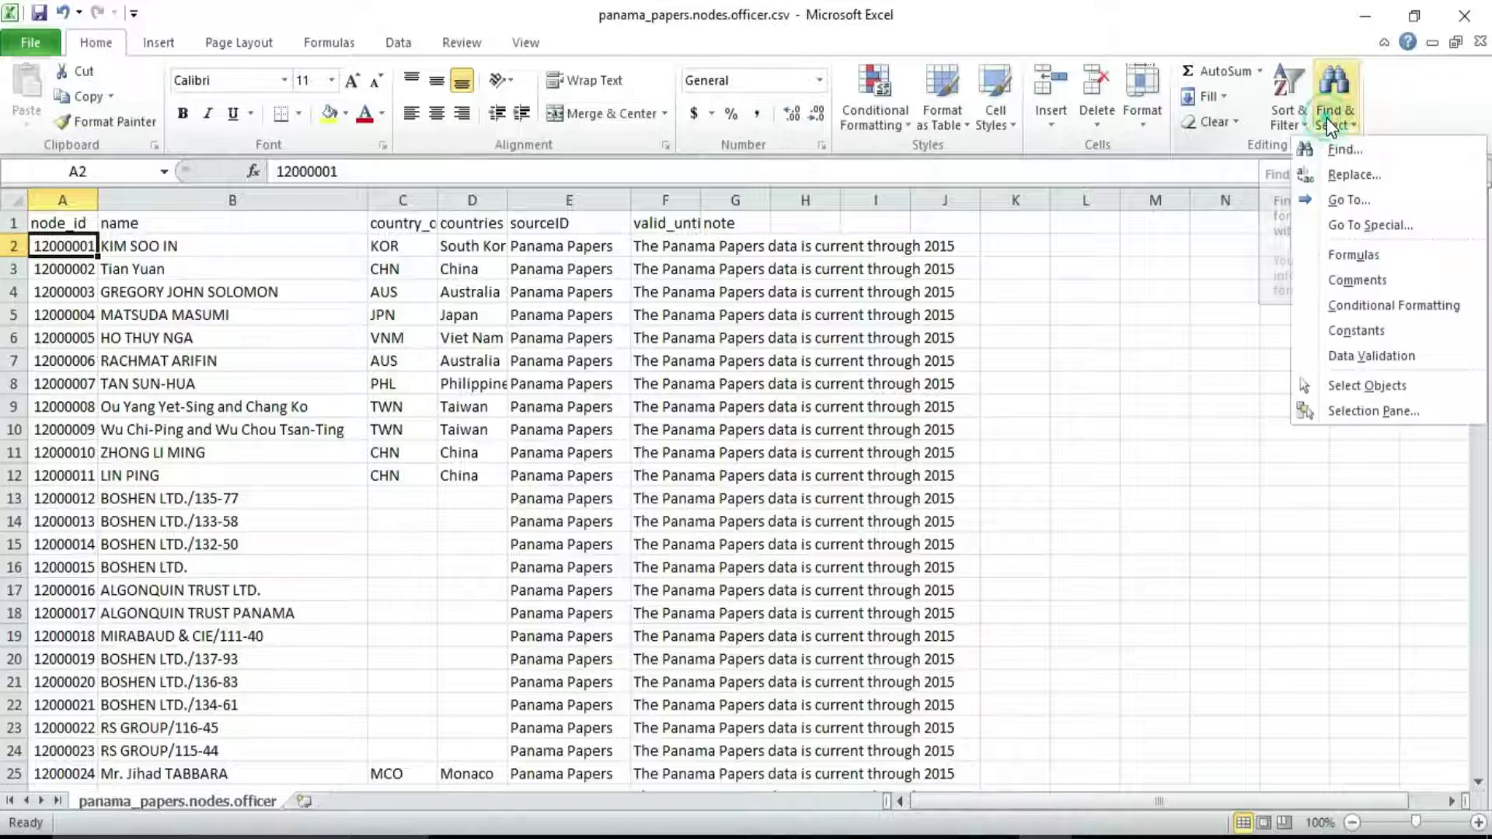
pyautogui.click(1340, 153)
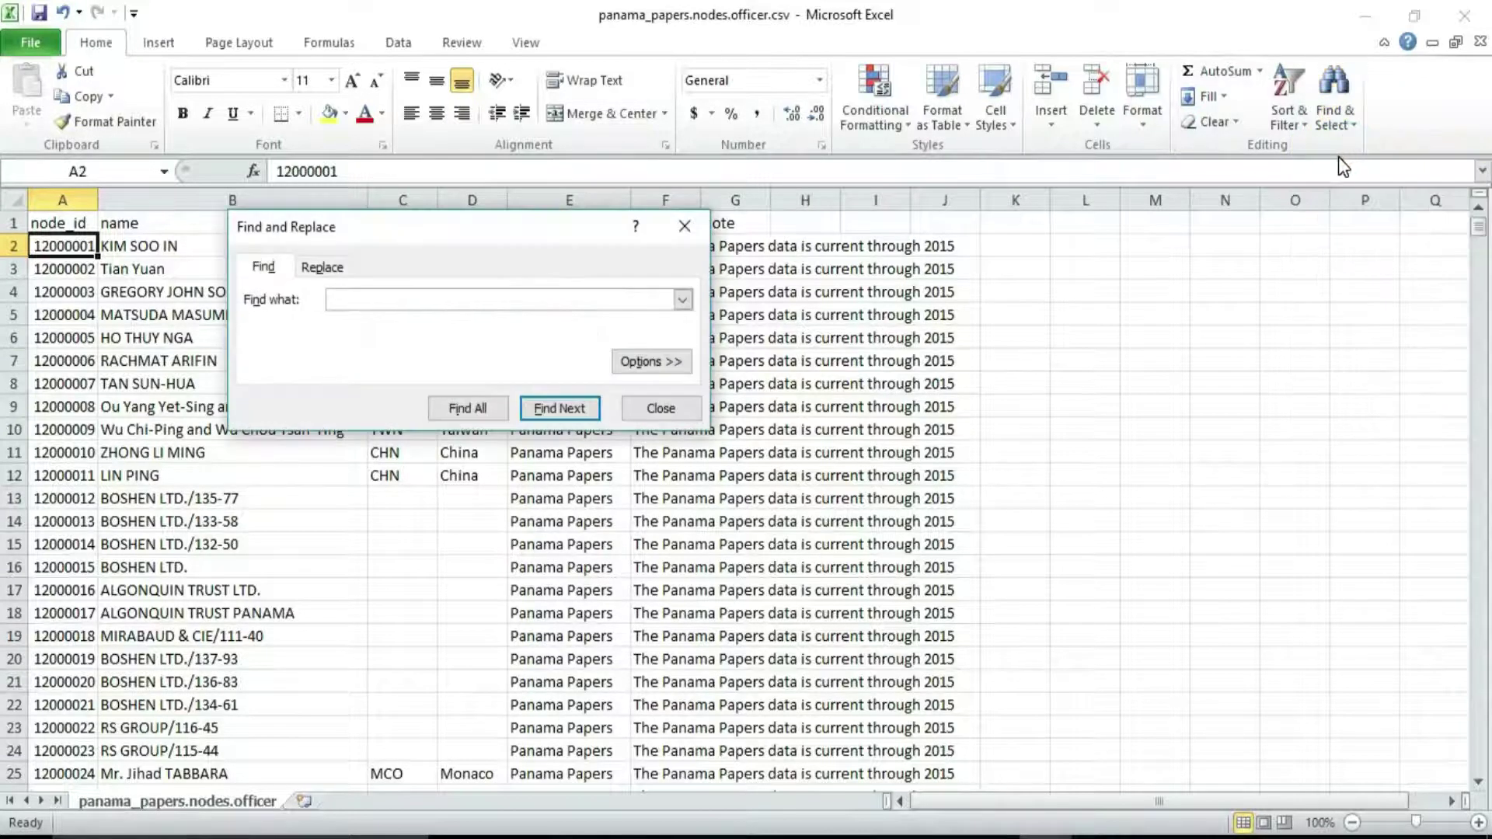
pyautogui.write('simon cowell')
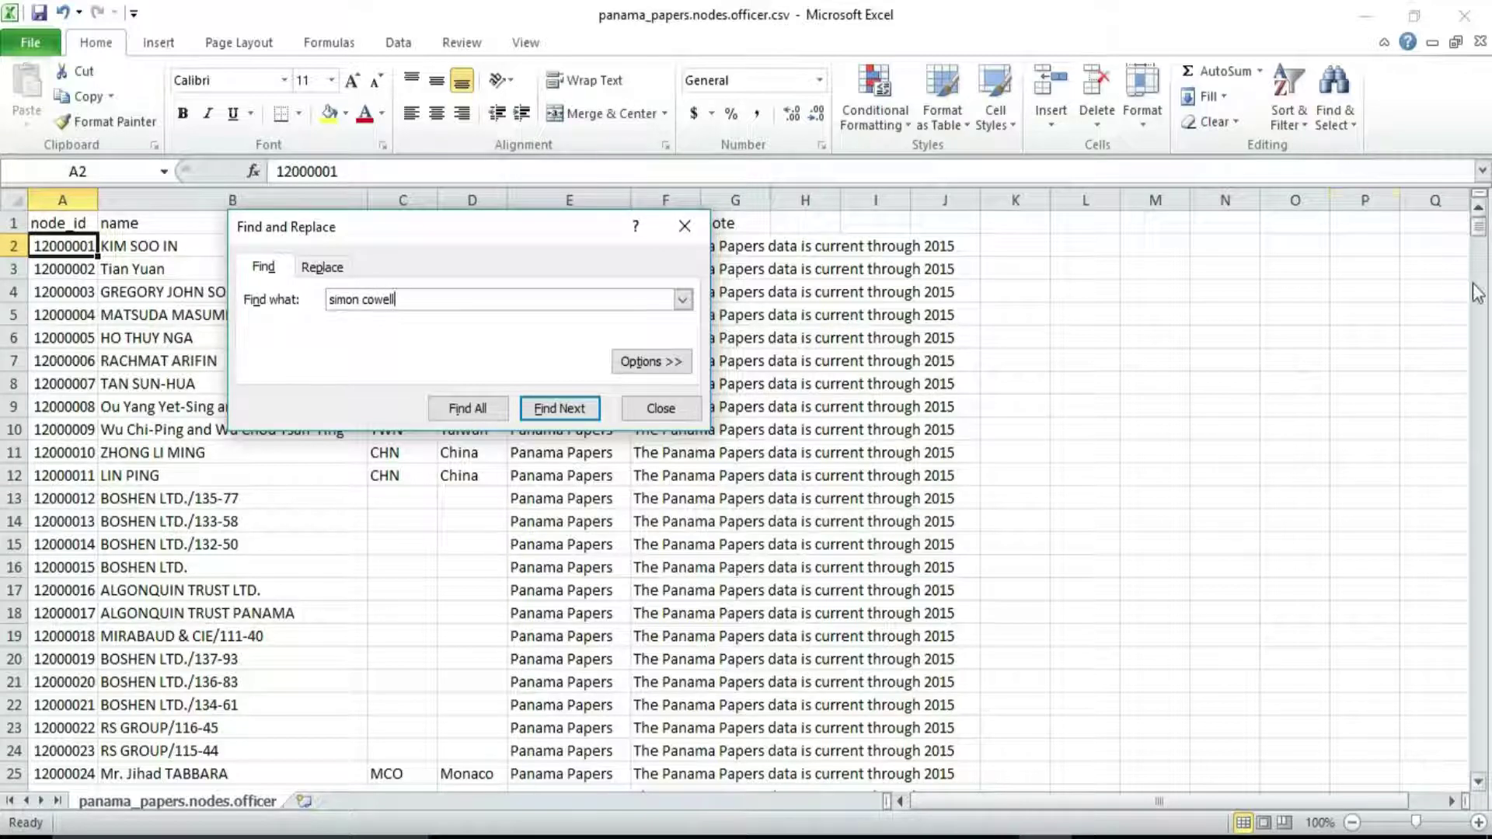
pyautogui.click(555, 412)
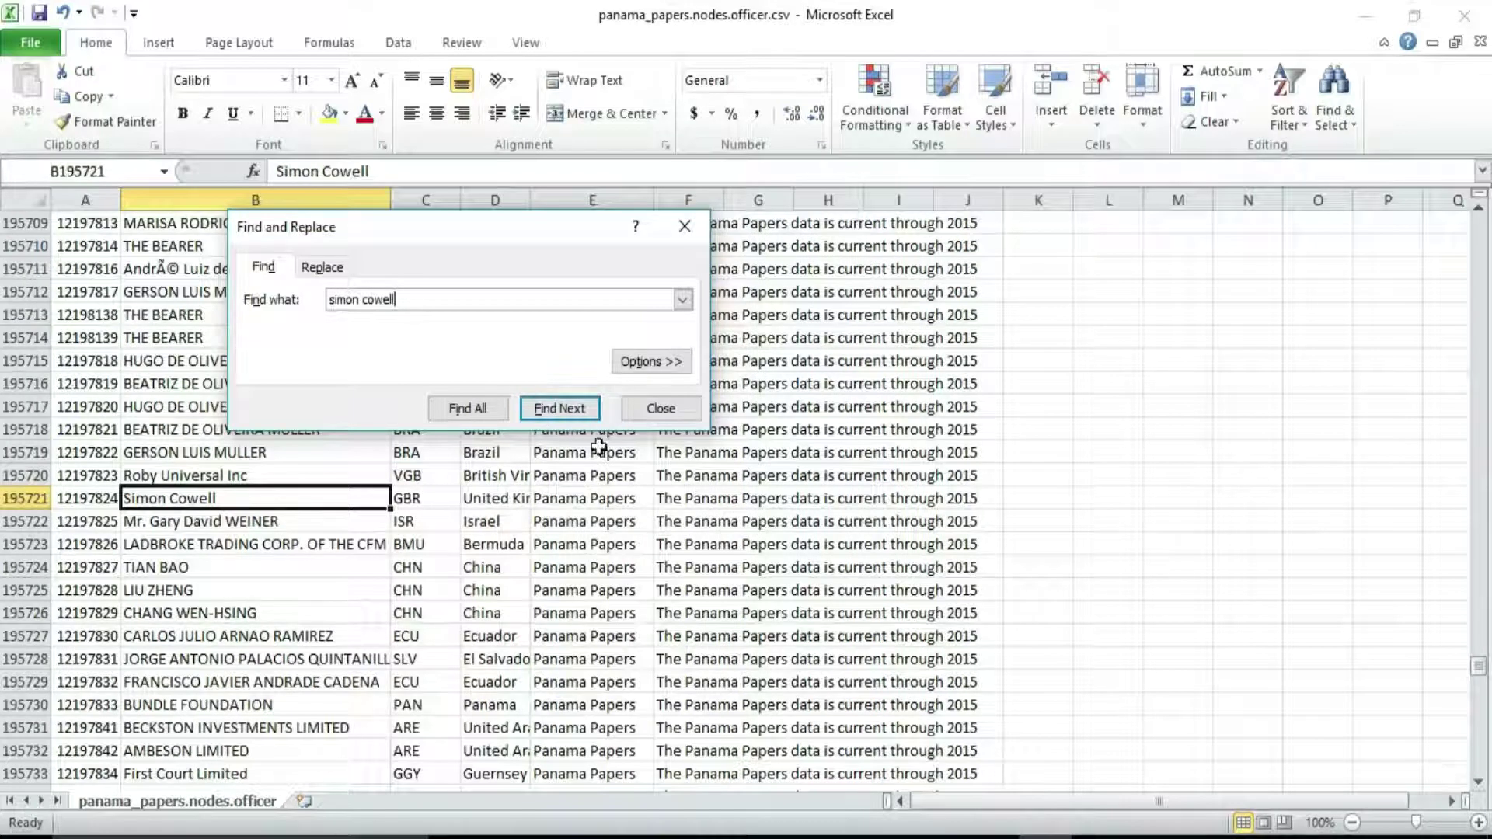
pyautogui.click(575, 412)
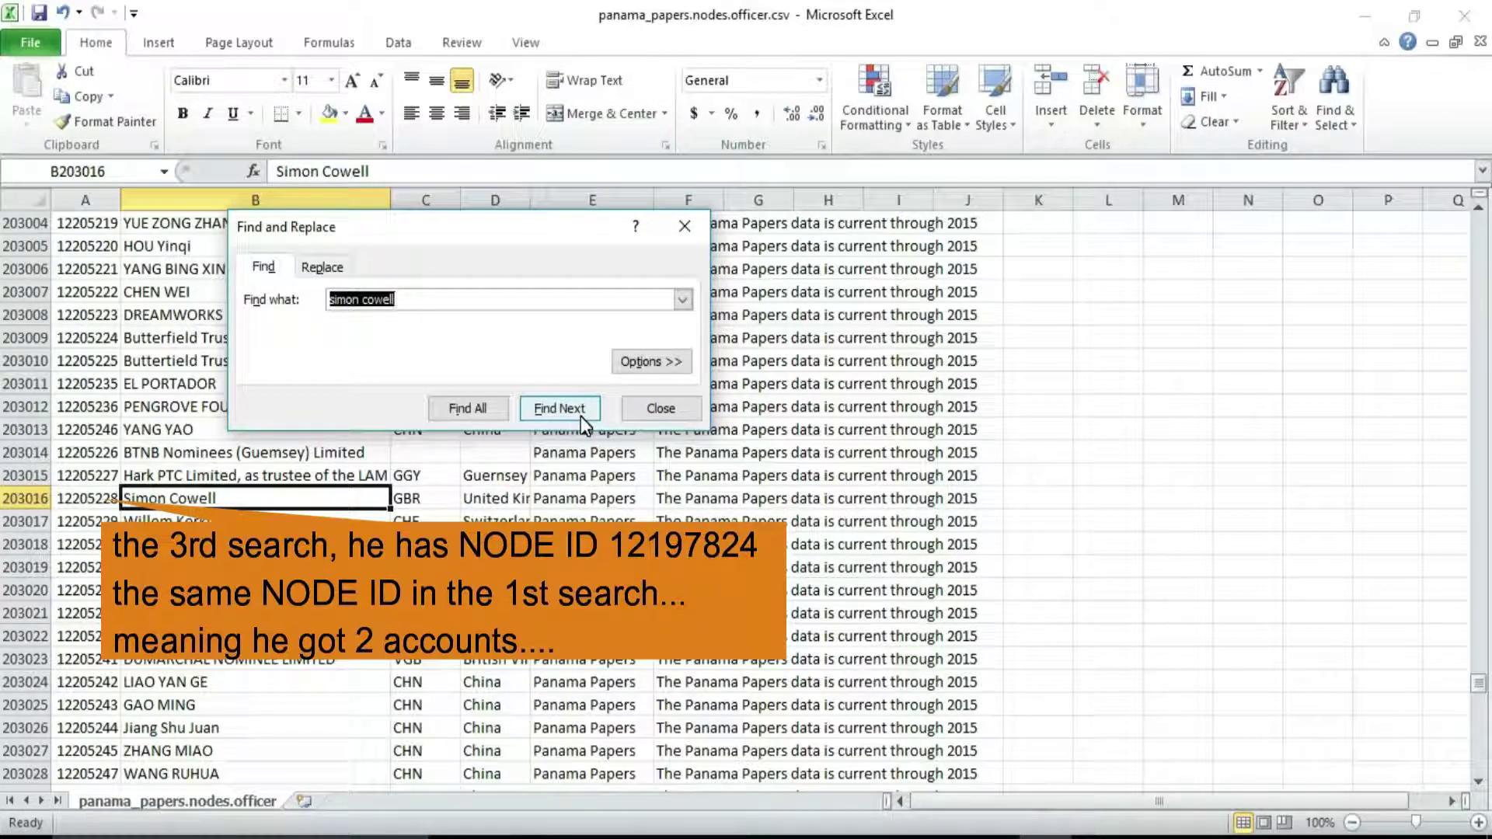
pyautogui.click(583, 424)
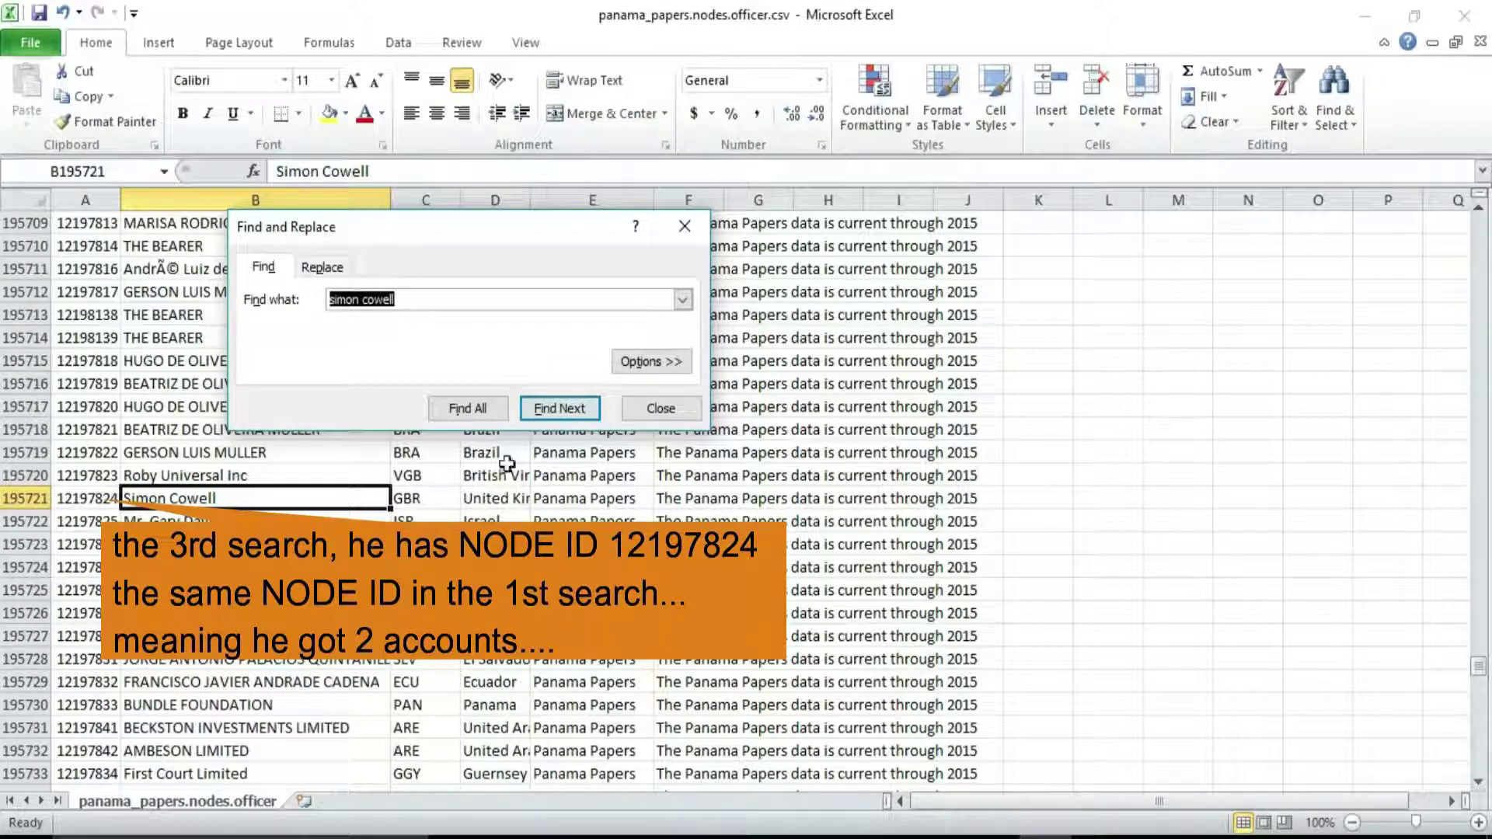
pyautogui.click(659, 408)
pyautogui.press('Left')
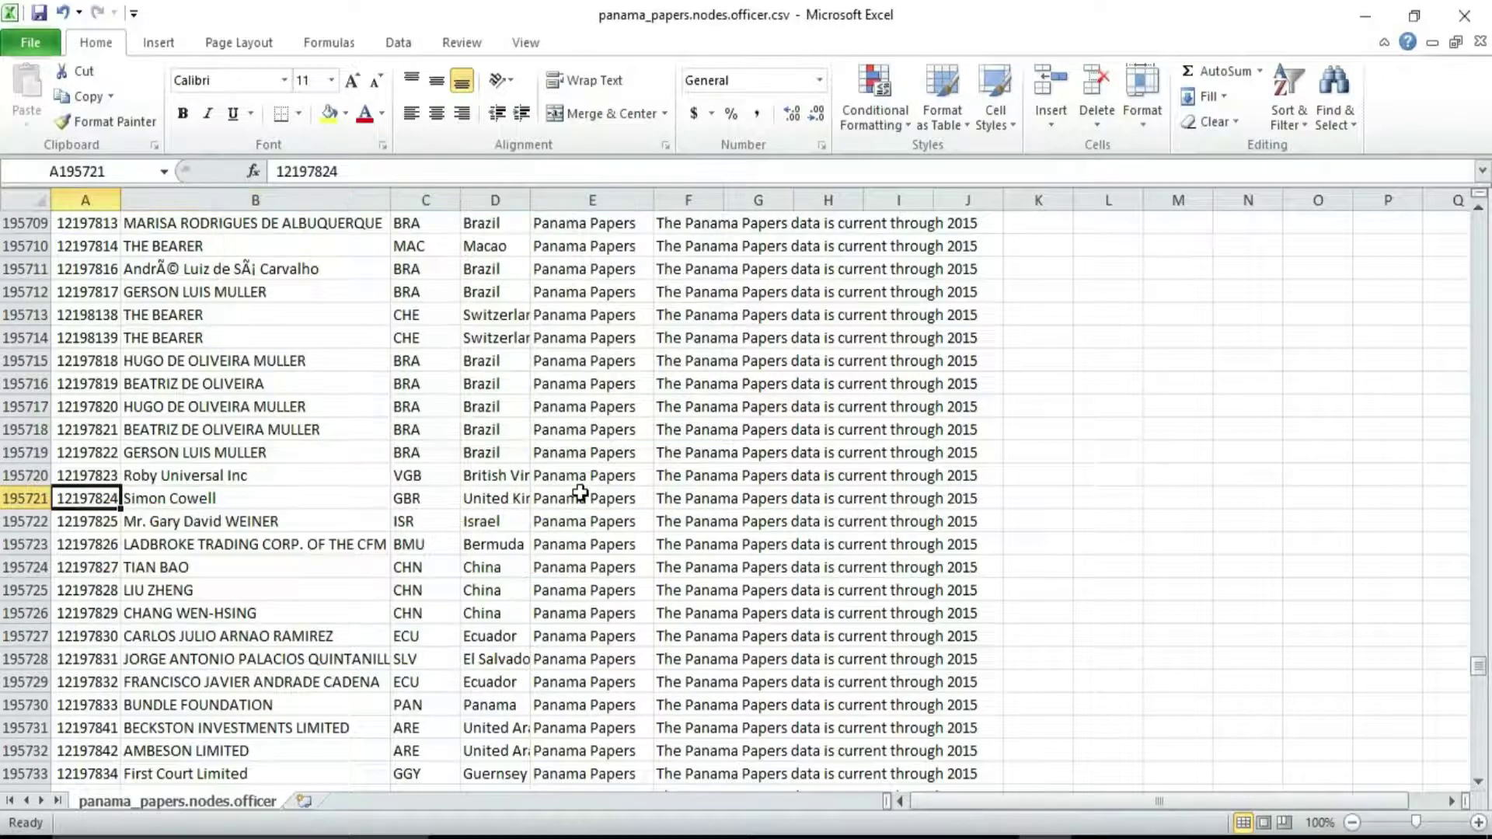
# Open panama_papers.edges.csv with the file type set to All Files (*.*).
pyautogui.hotkey('ctrl', 'o')
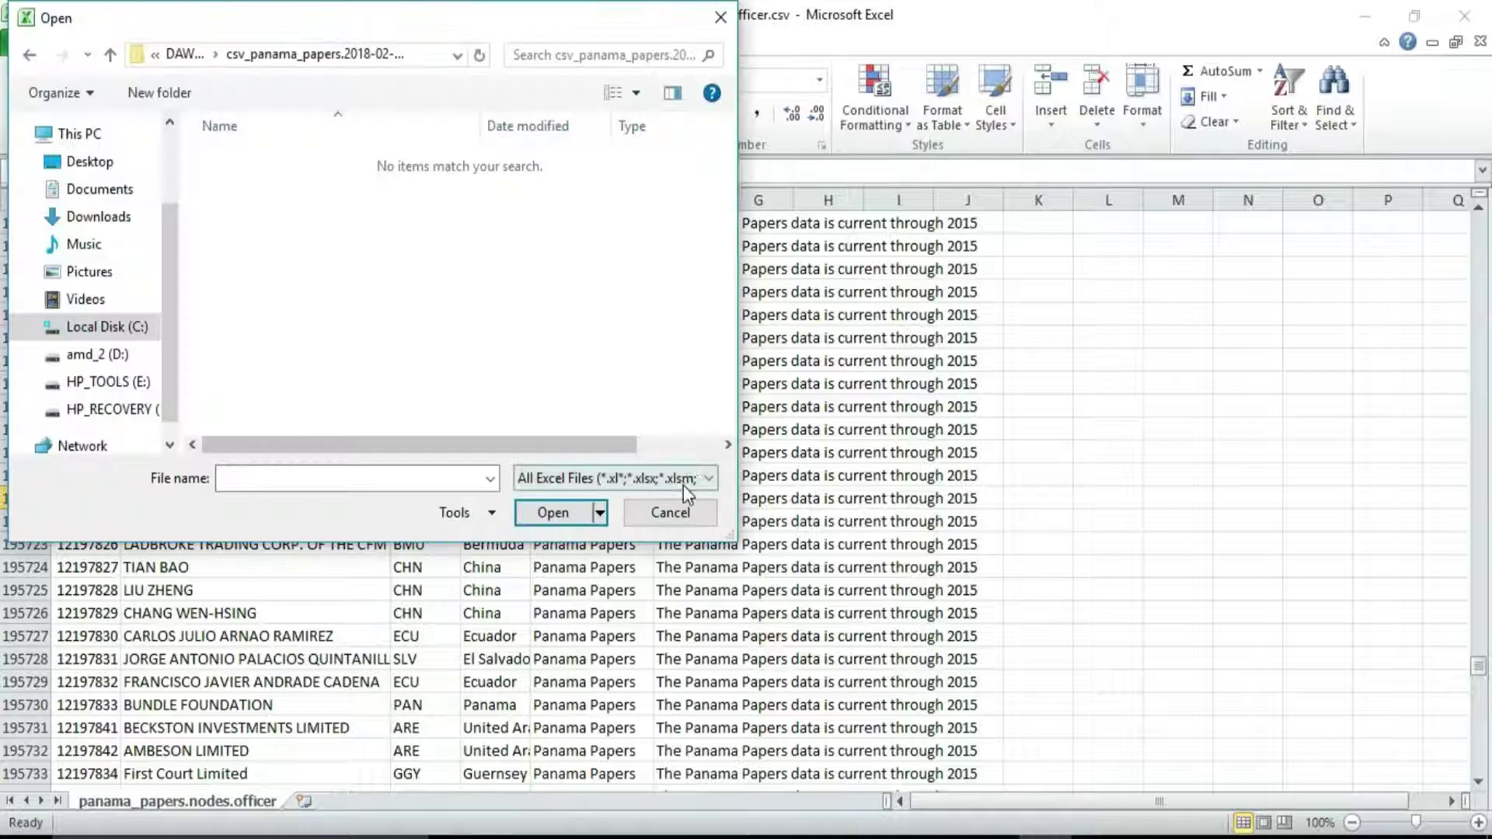
pyautogui.click(711, 479)
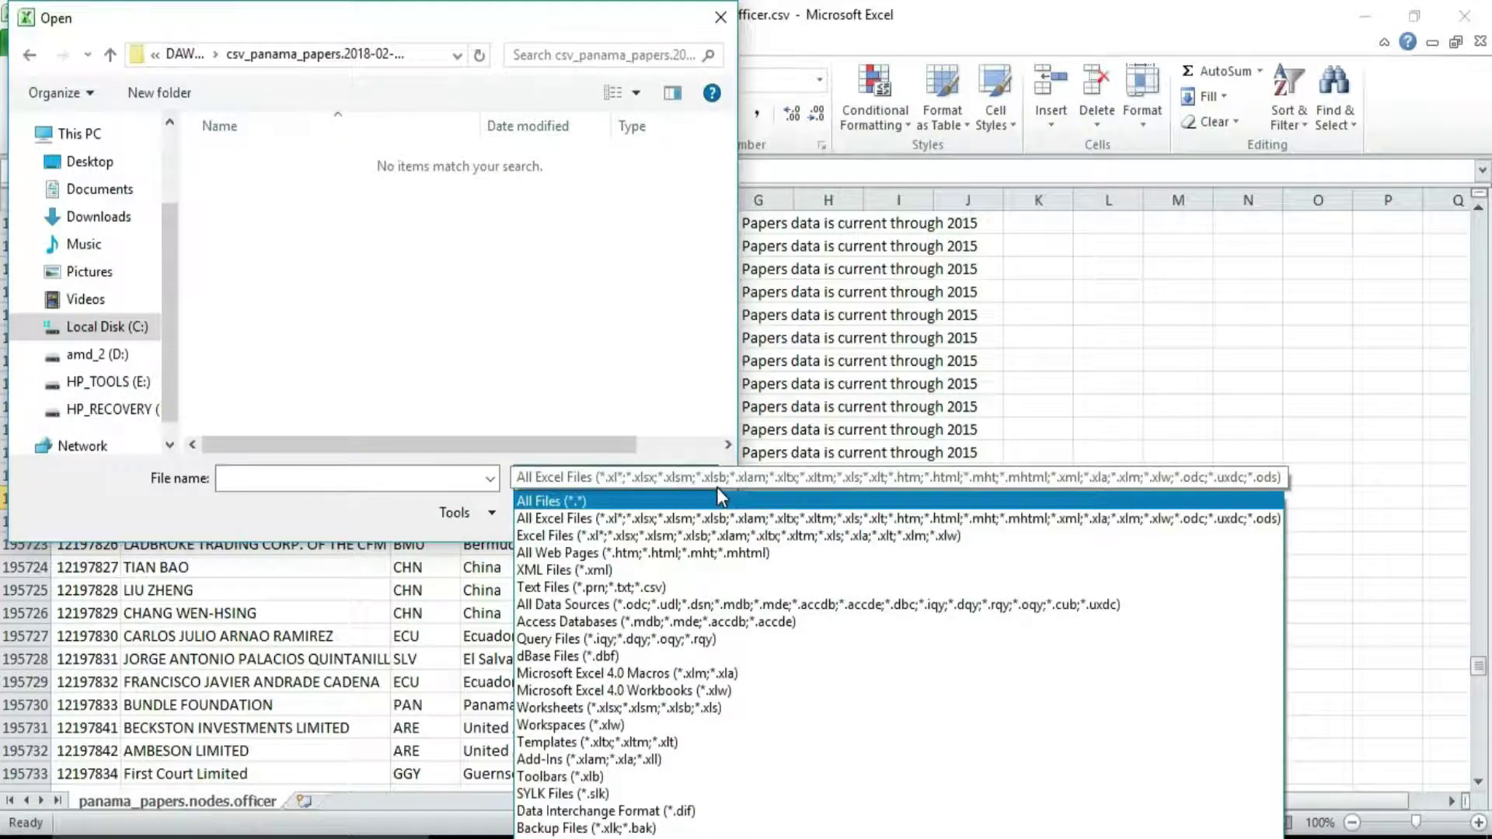
pyautogui.click(719, 500)
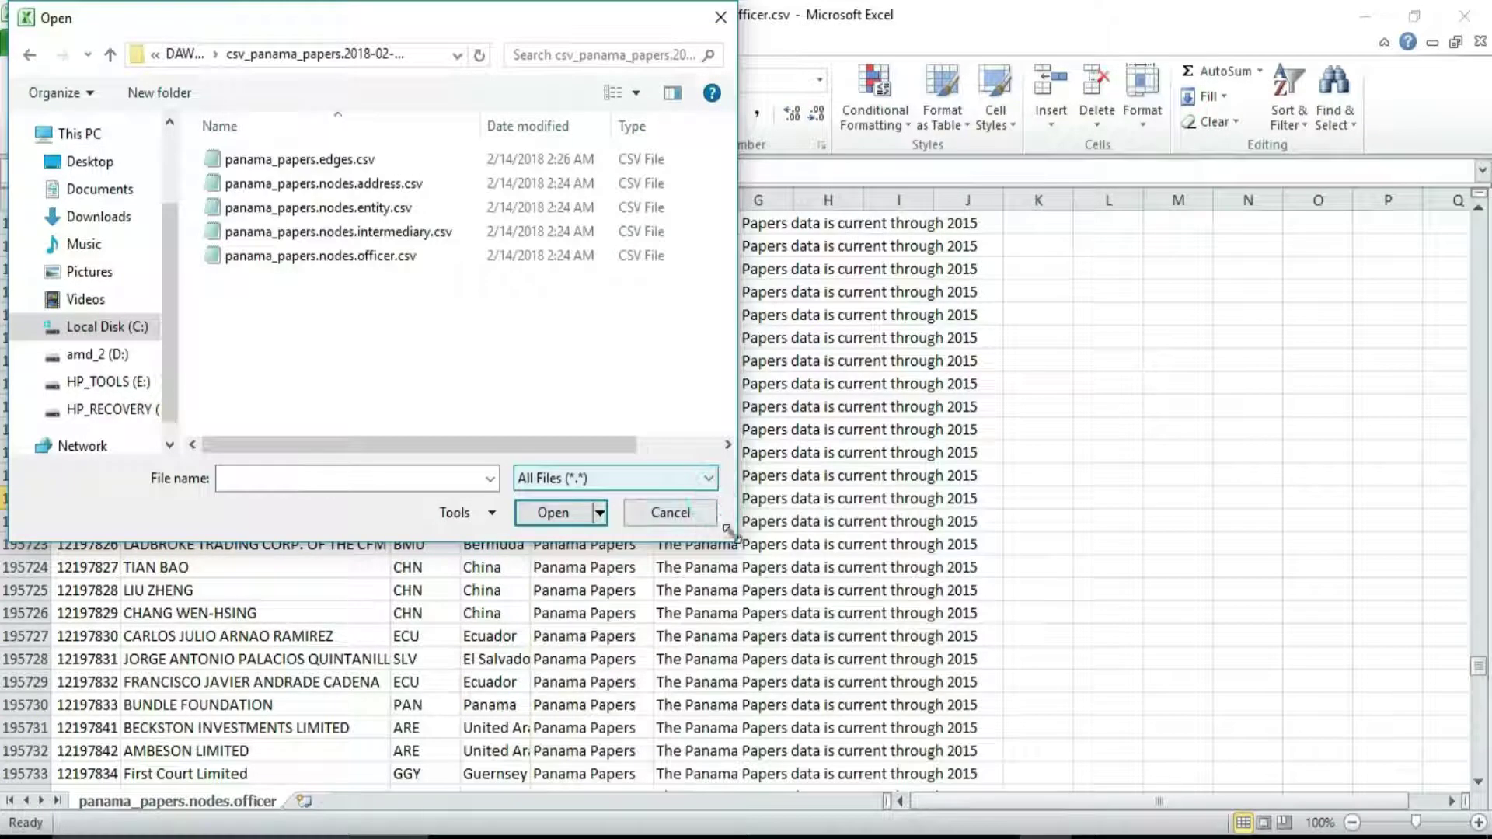
pyautogui.click(333, 160)
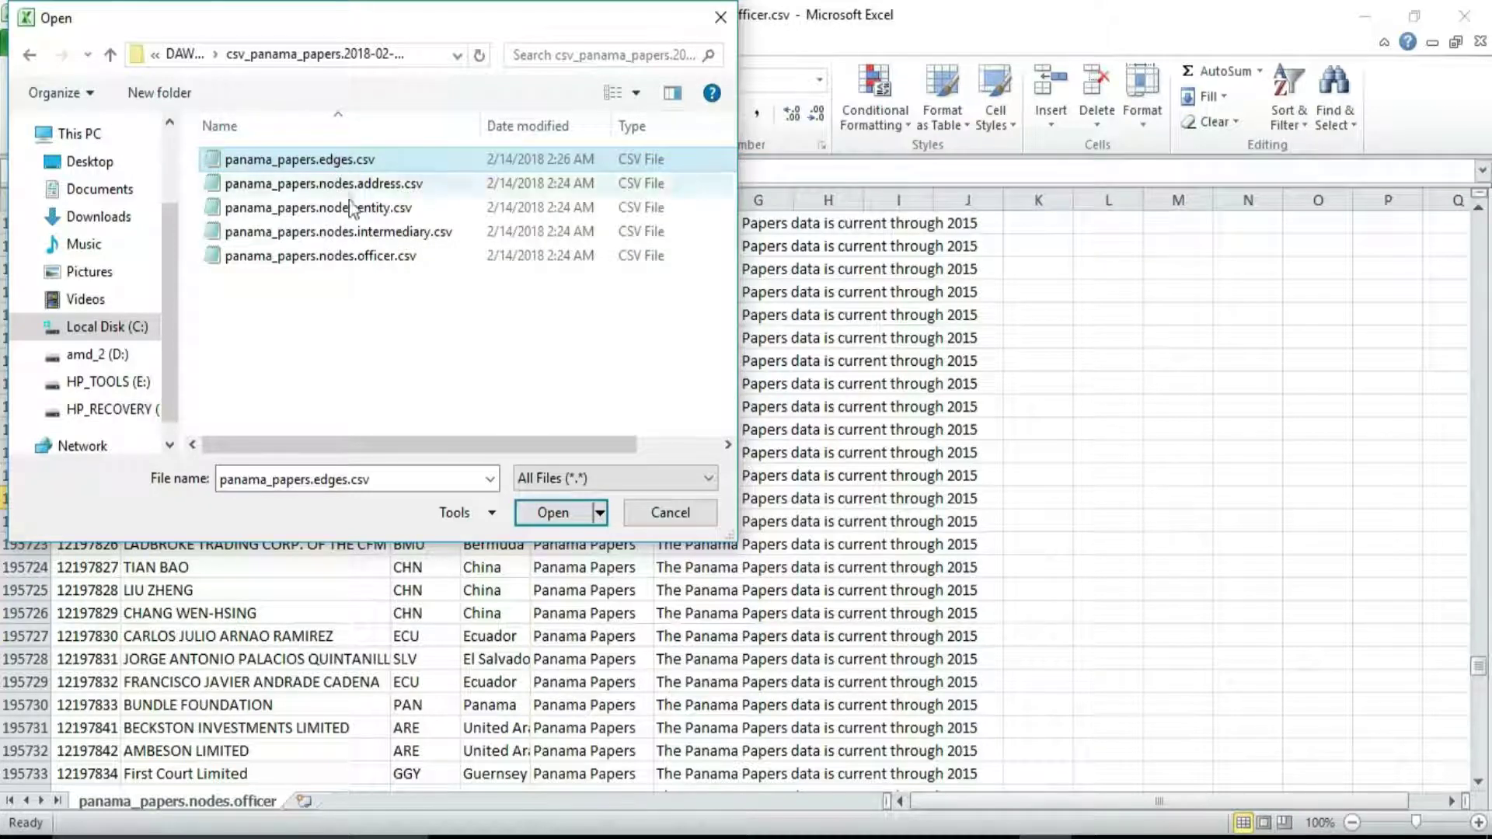
pyautogui.click(552, 513)
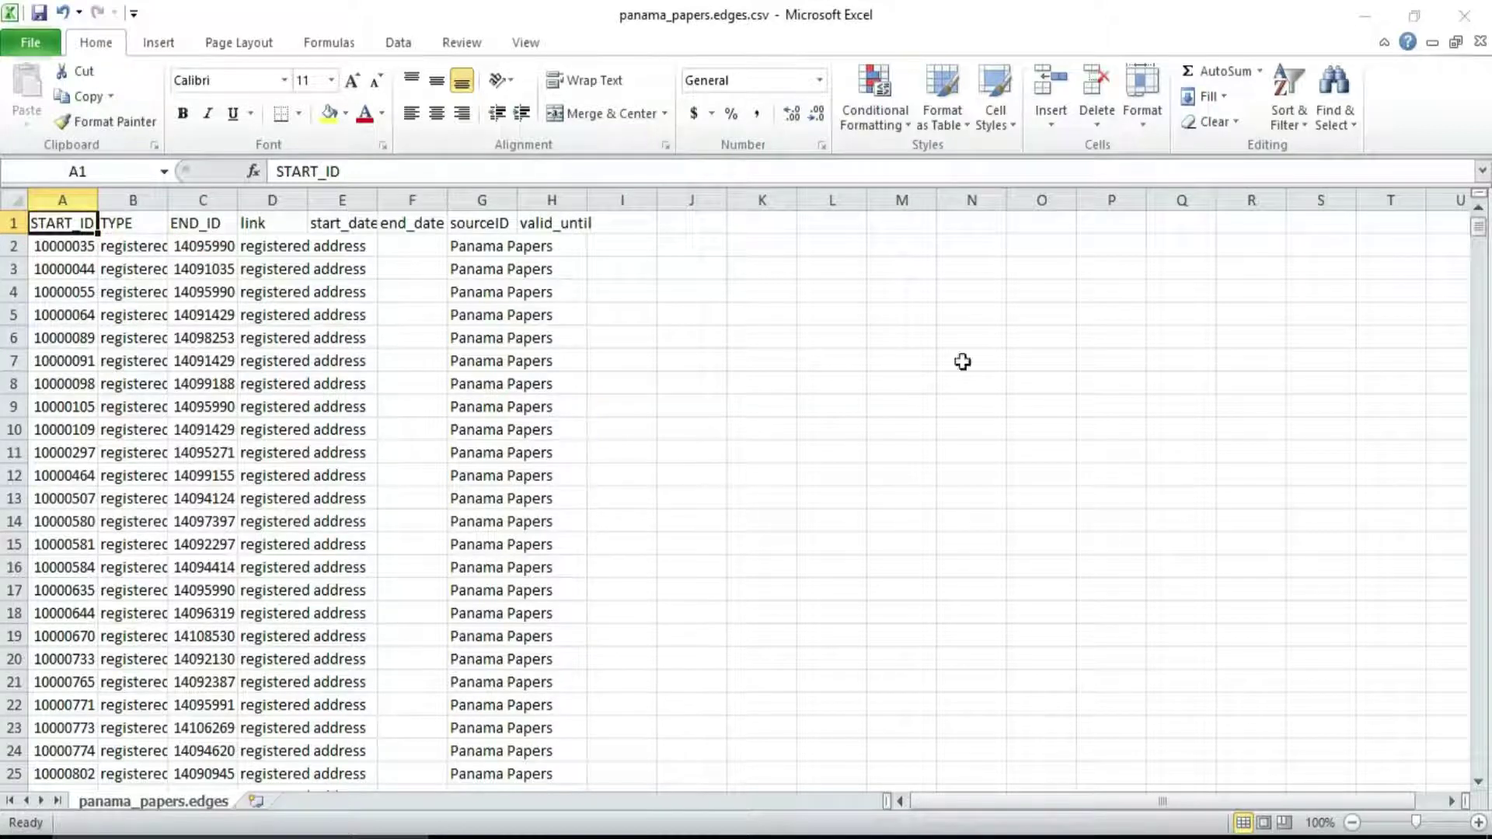
# Search the edges sheet for 12197824 and select both matching START_ID rows.
pyautogui.click(1338, 120)
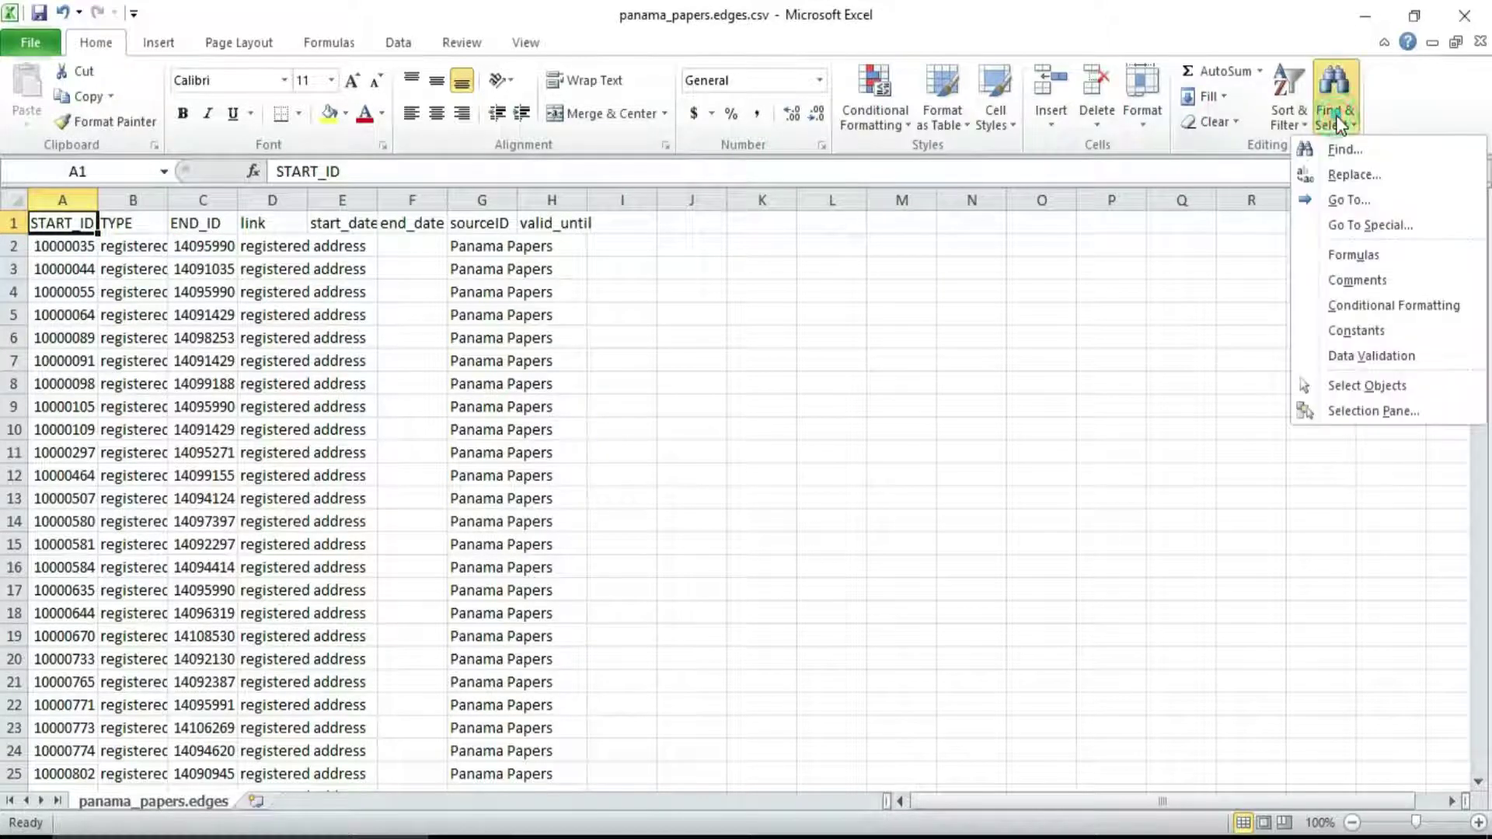
pyautogui.click(1344, 149)
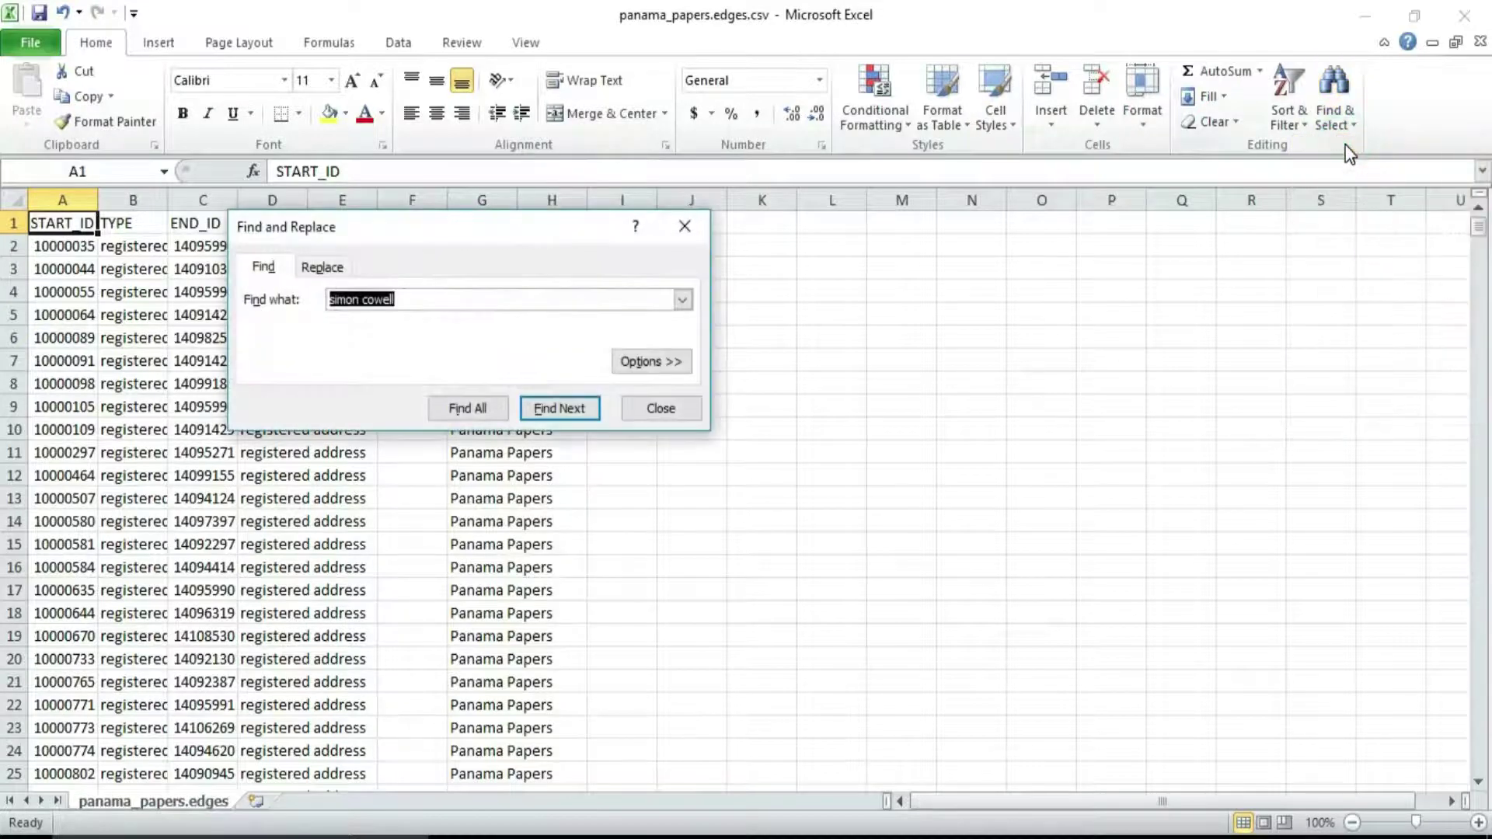
pyautogui.click(483, 300)
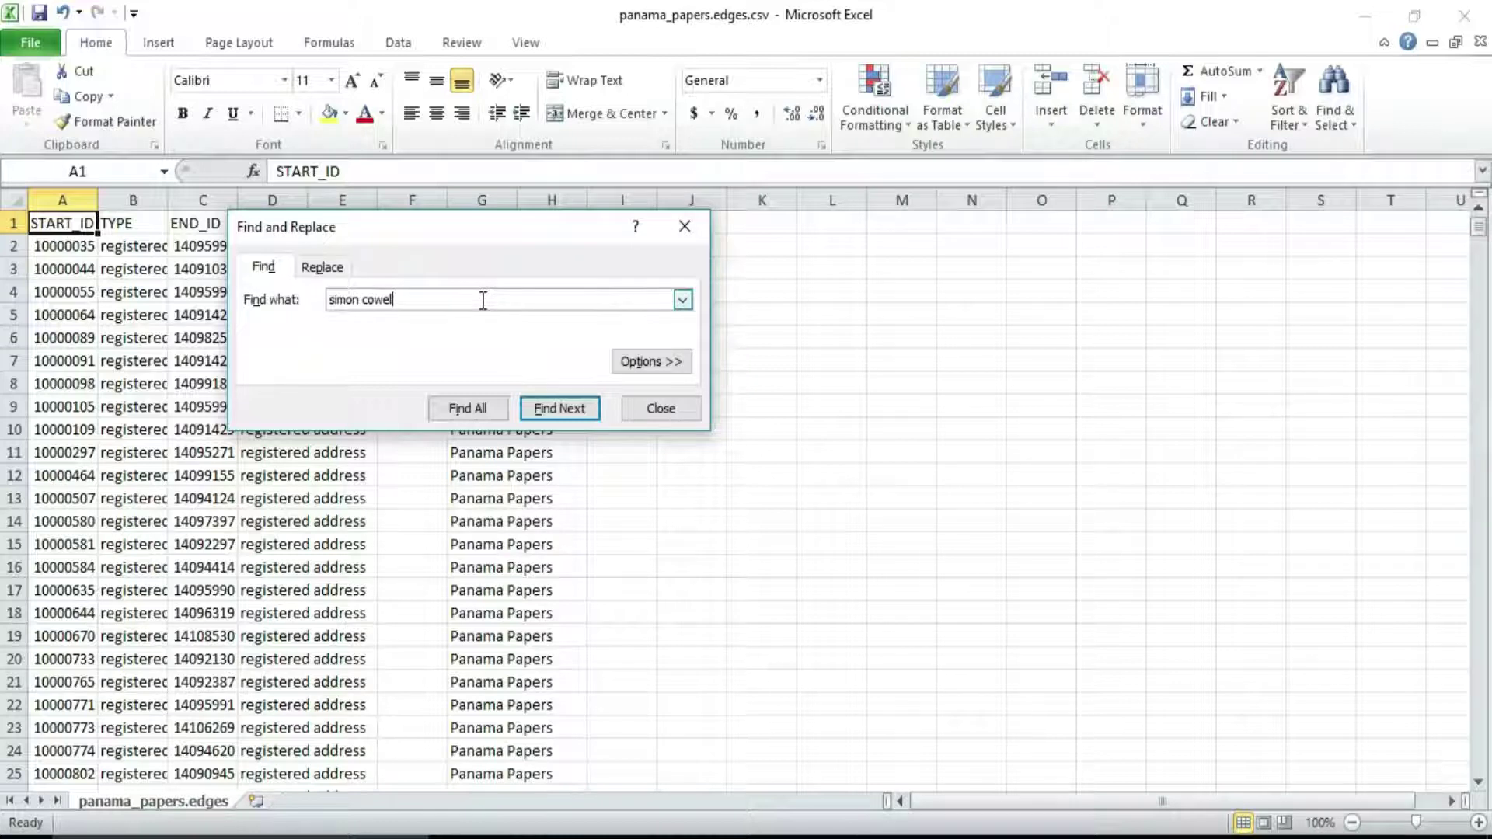
pyautogui.press('BackSpace')
pyautogui.press('BackSpace')
pyautogui.press('BackSpace')
pyautogui.press('BackSpace')
pyautogui.press('BackSpace')
pyautogui.press('BackSpace')
pyautogui.press('BackSpace')
pyautogui.press('BackSpace')
pyautogui.press('BackSpace')
pyautogui.press('BackSpace')
pyautogui.press('BackSpace')
pyautogui.press('BackSpace')
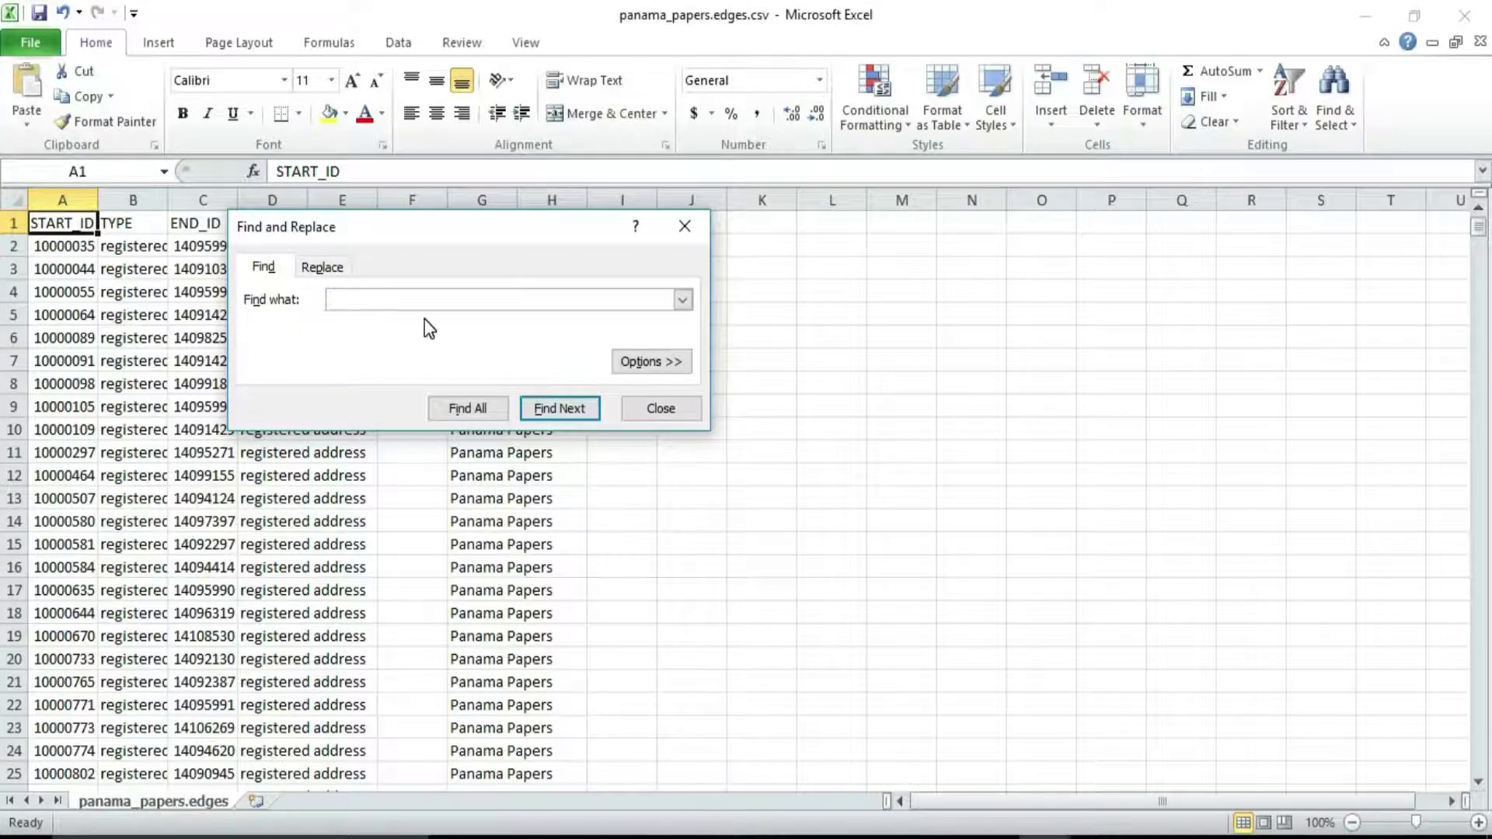
pyautogui.write('12197824')
pyautogui.click(585, 405)
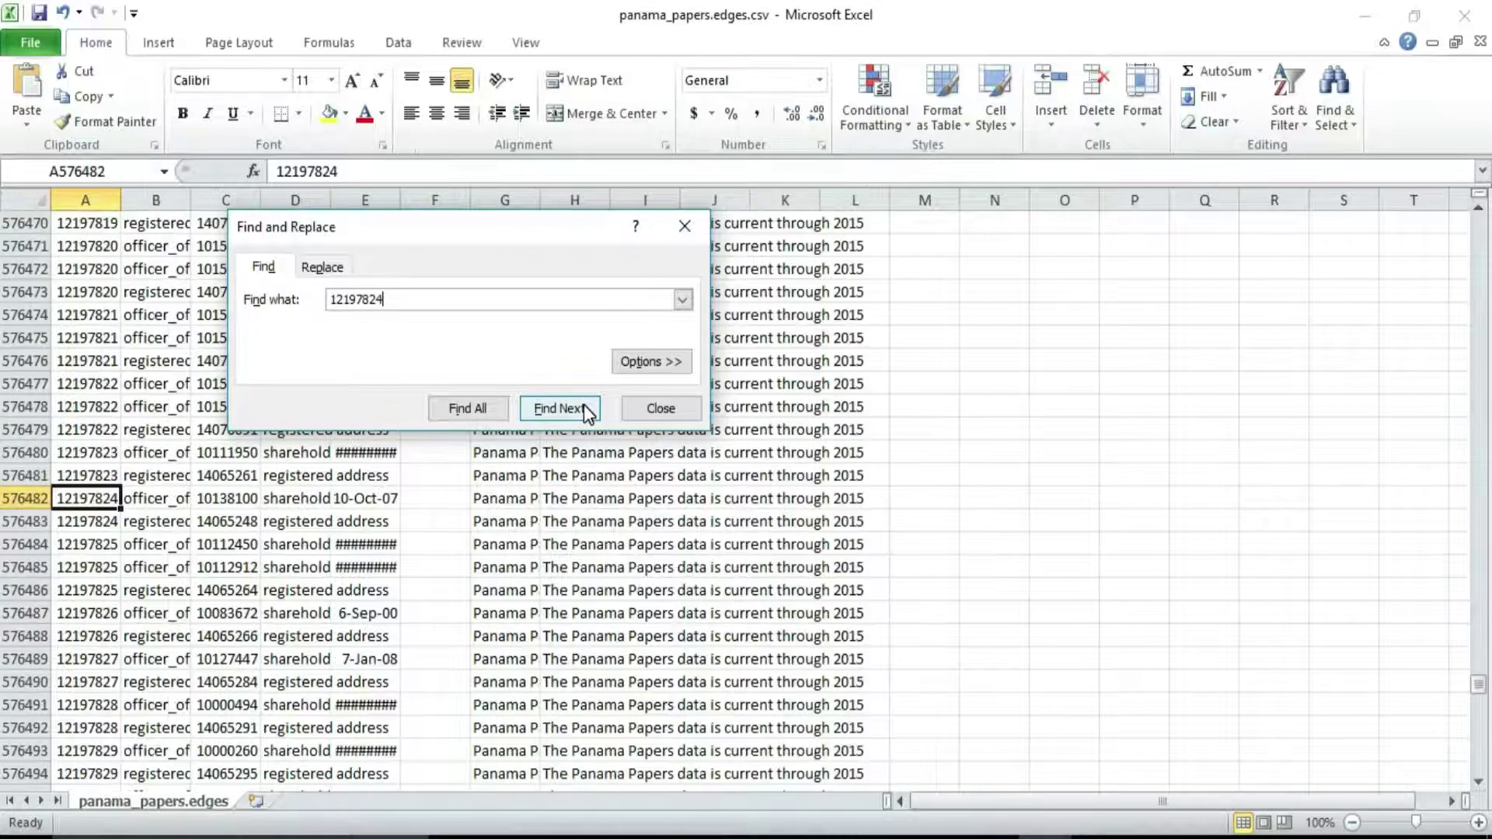
pyautogui.click(647, 409)
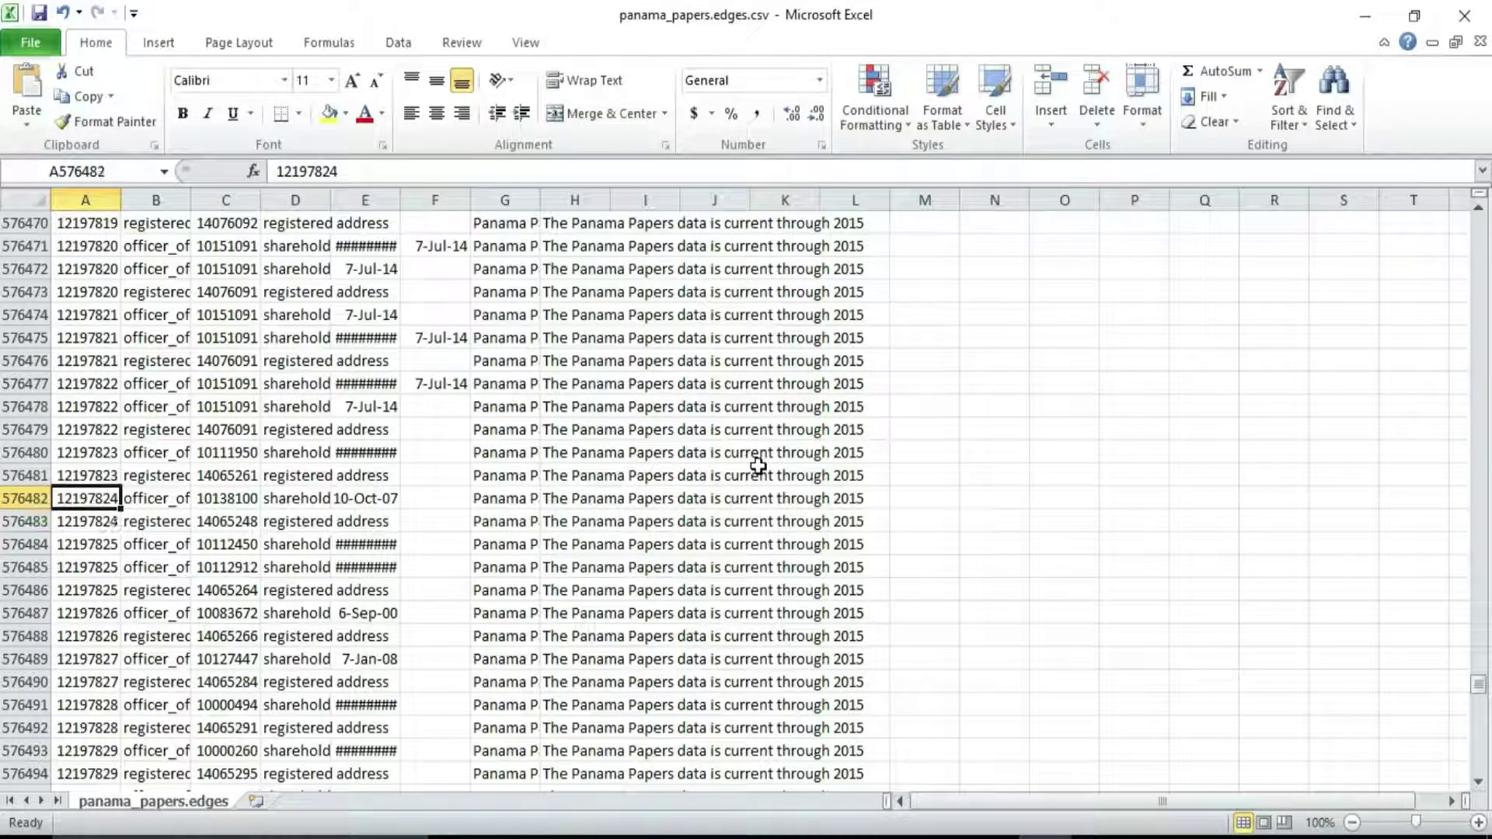
pyautogui.hotkey('shift', 'Down')
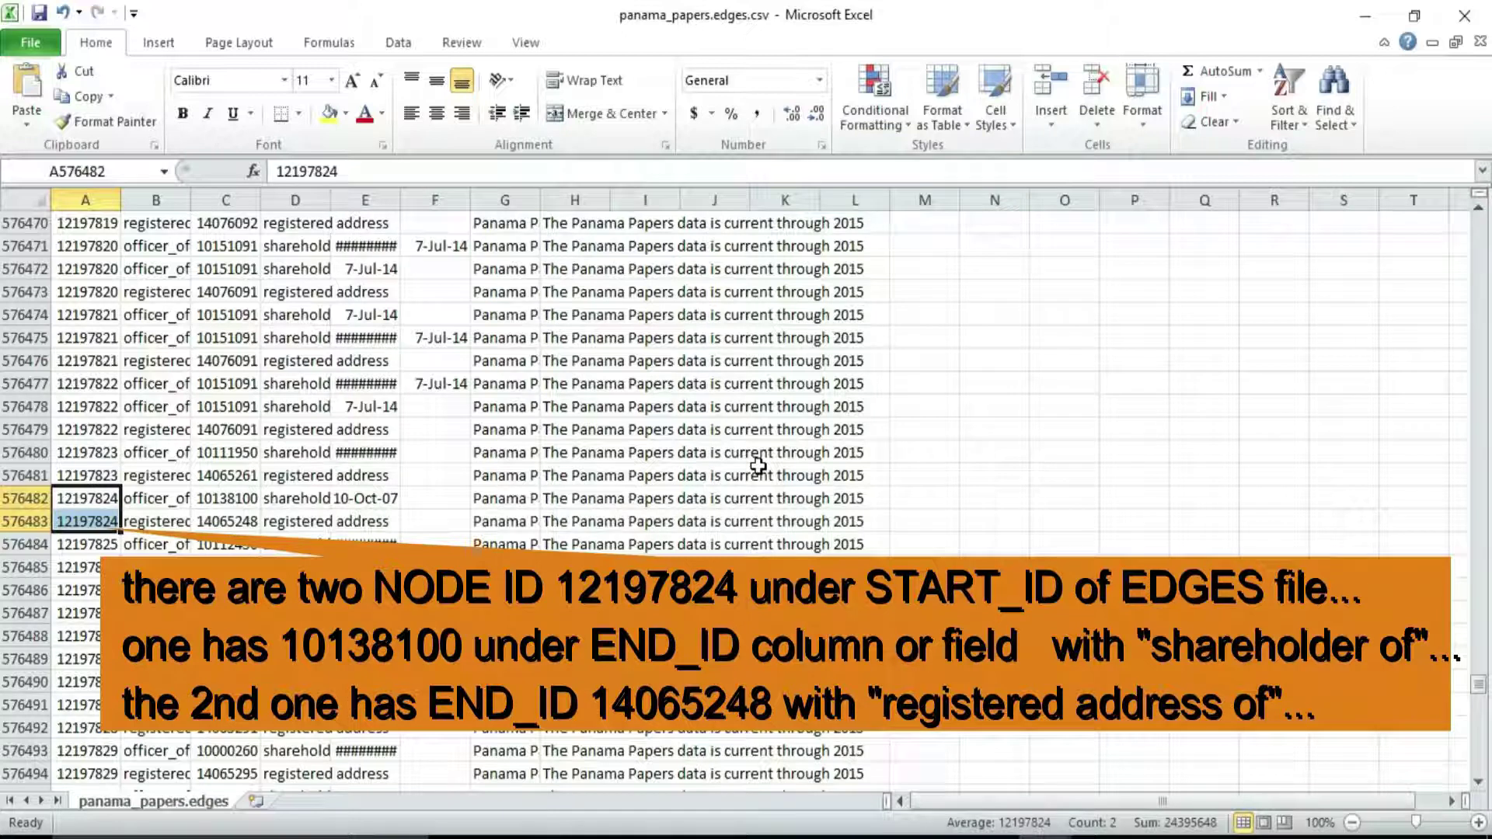
# Widen column B and autofit column D so relationship labels and links show in full.
pyautogui.press('Right')
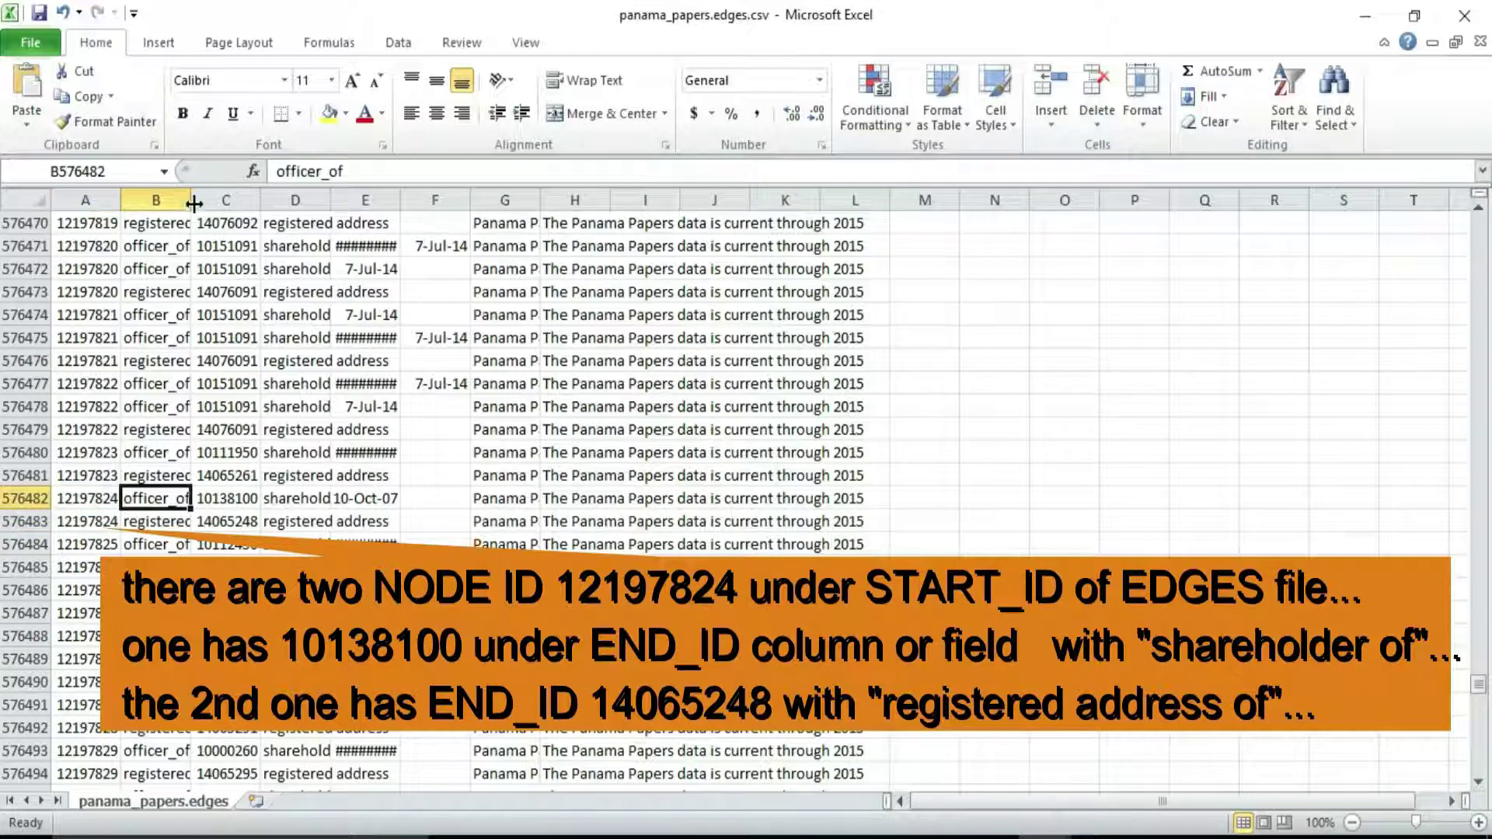
pyautogui.moveTo(194, 204); pyautogui.dragTo(264, 202)
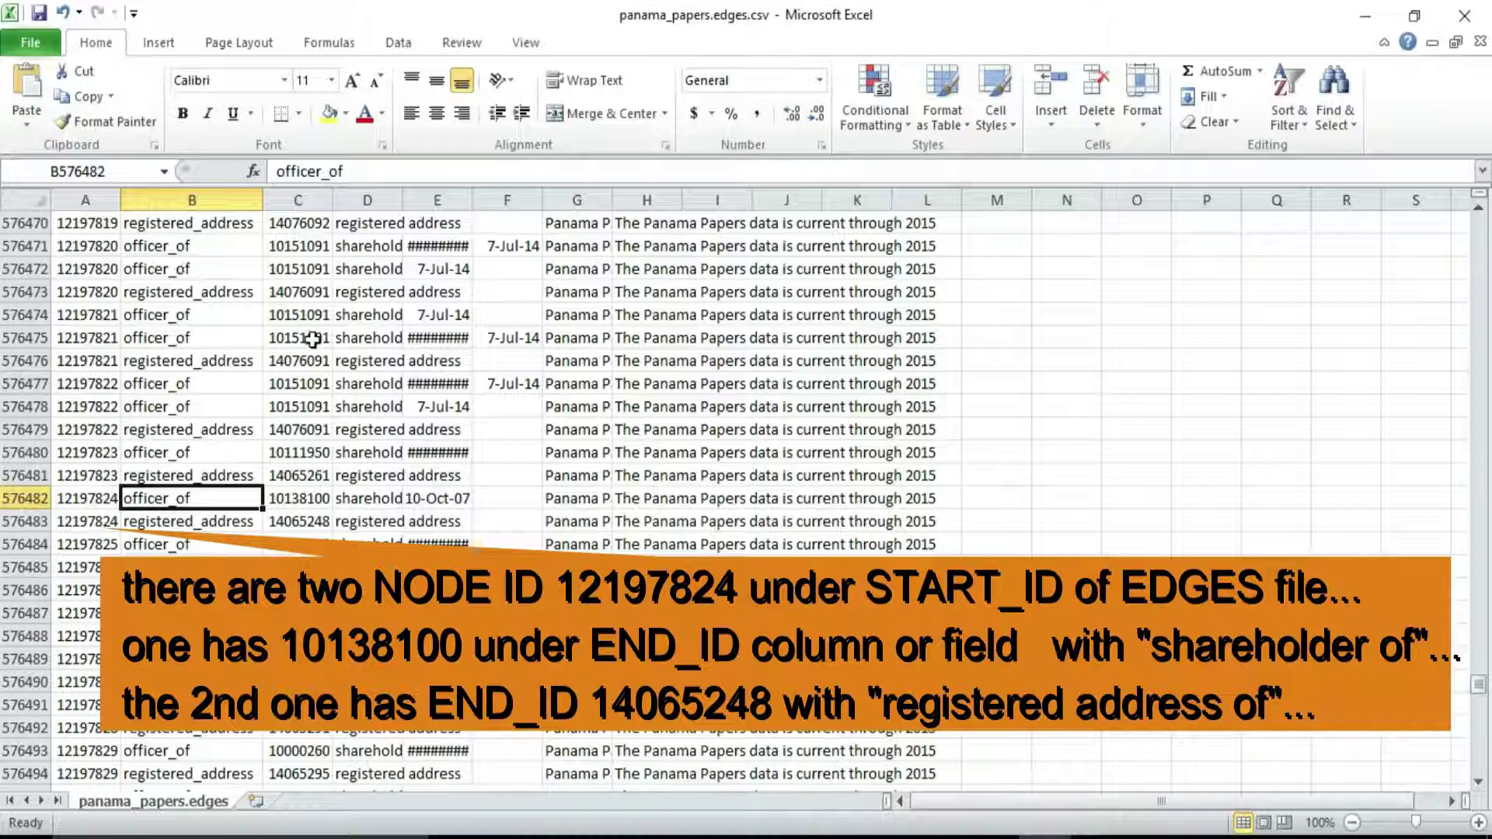
pyautogui.click(364, 477)
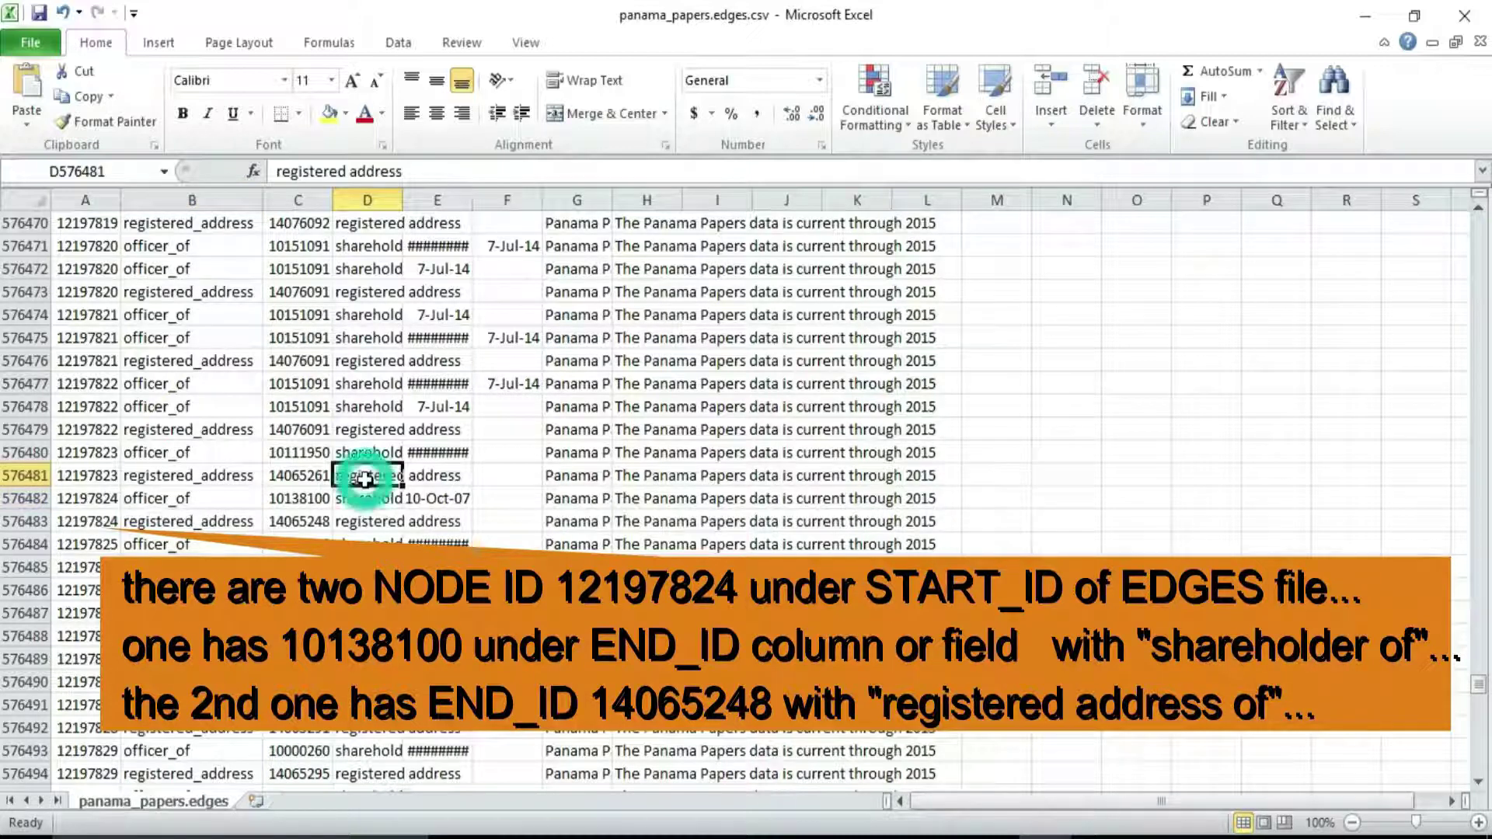
pyautogui.doubleClick(402, 200)
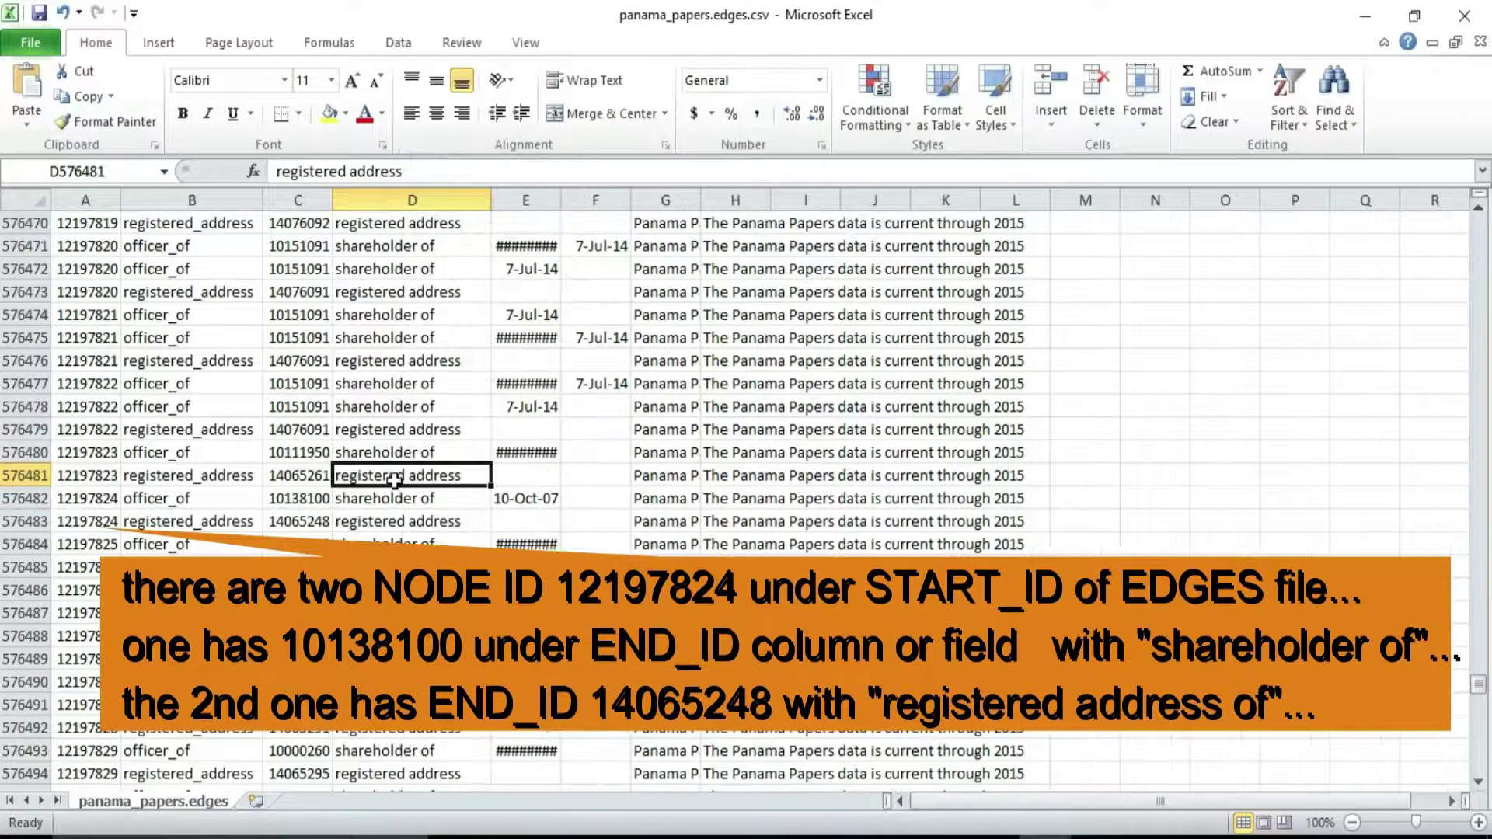
pyautogui.click(394, 503)
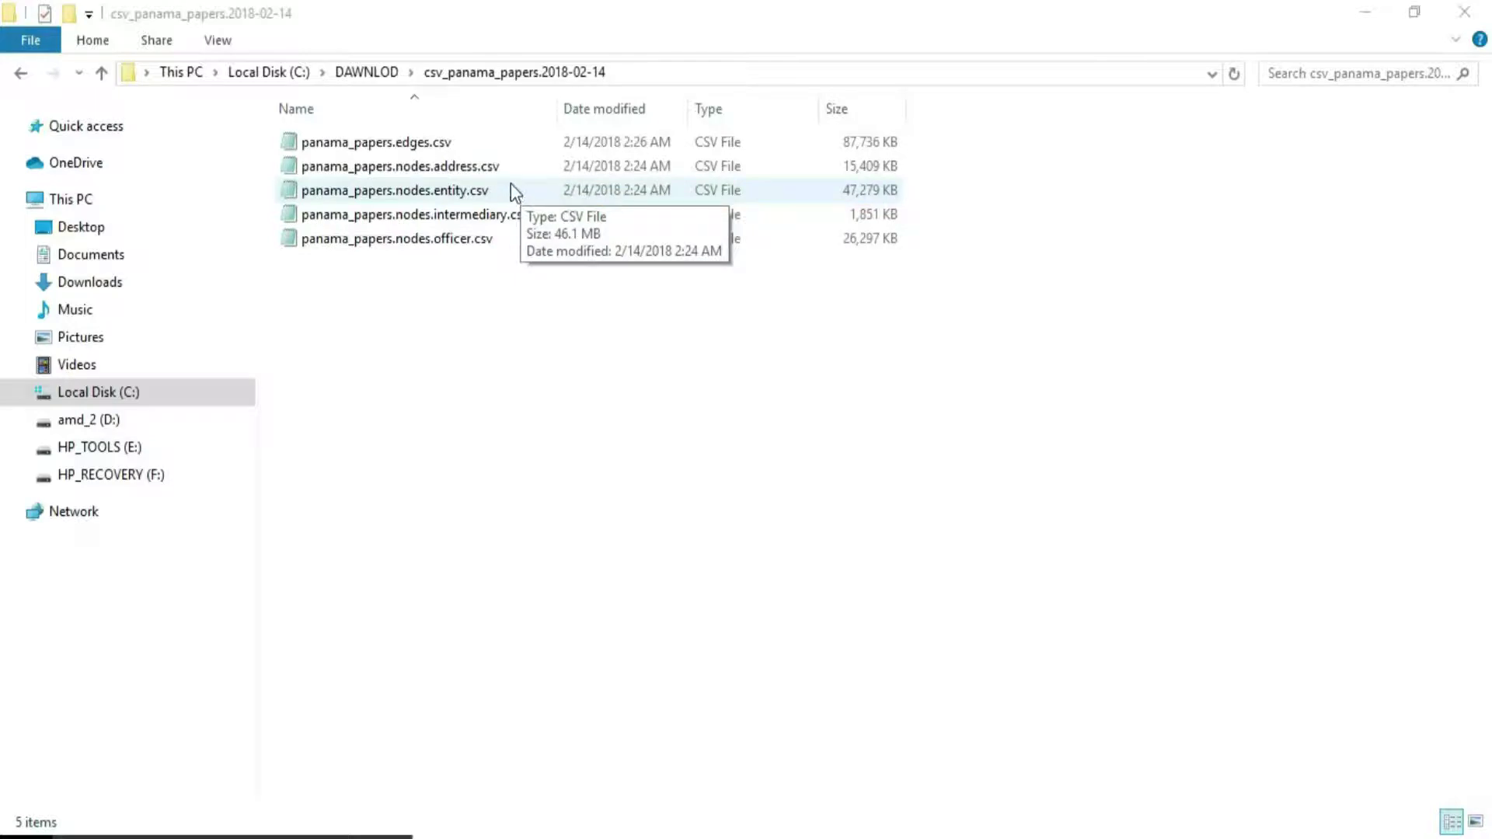
# Bring up the context menu for panama_papers.nodes.address.csv.
pyautogui.rightClick(519, 169)
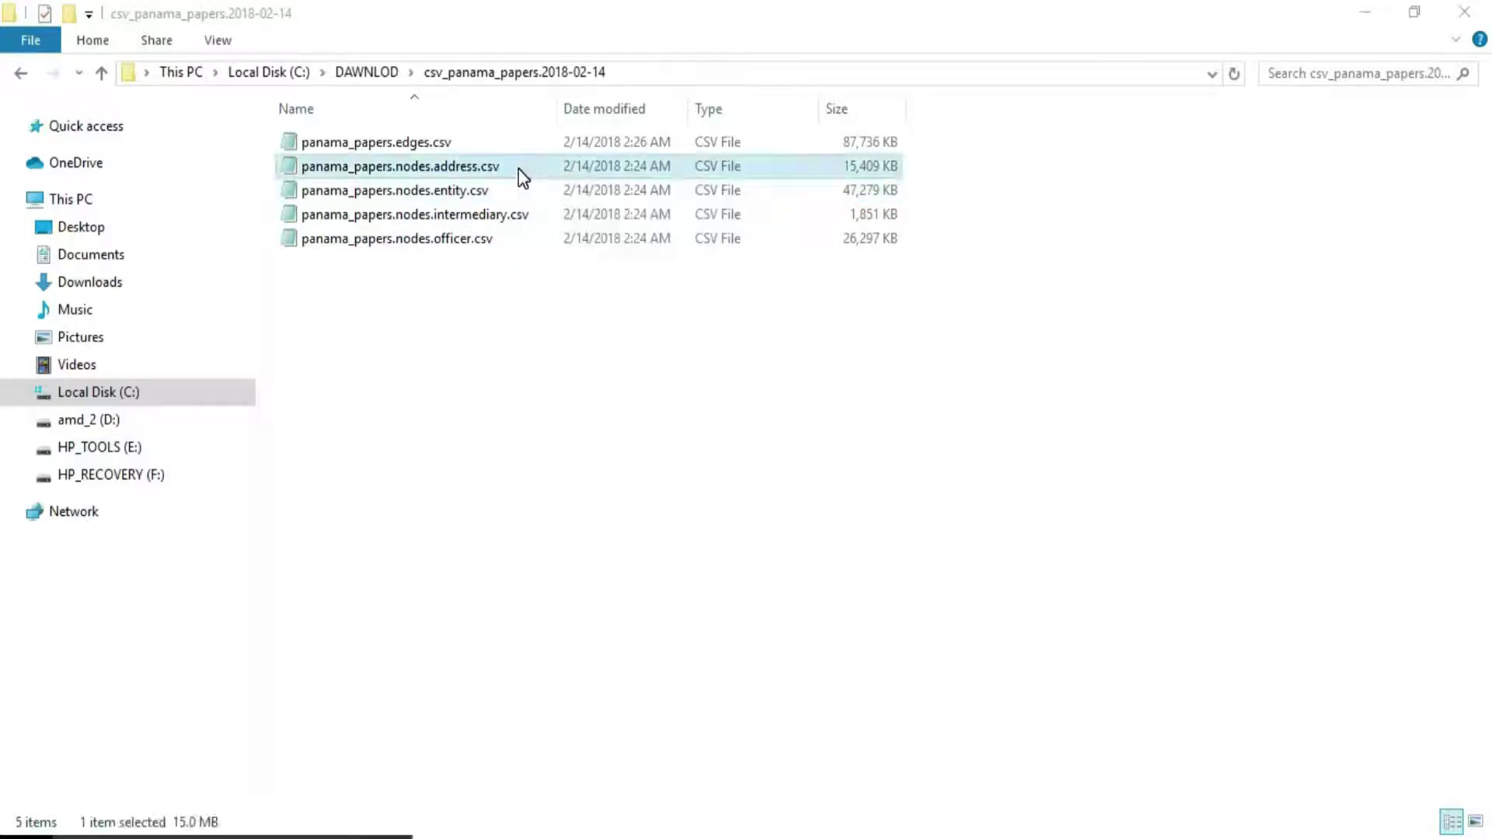
# Open the address CSV in Microsoft Excel and open the Find & Select options.
pyautogui.moveTo(769, 365)
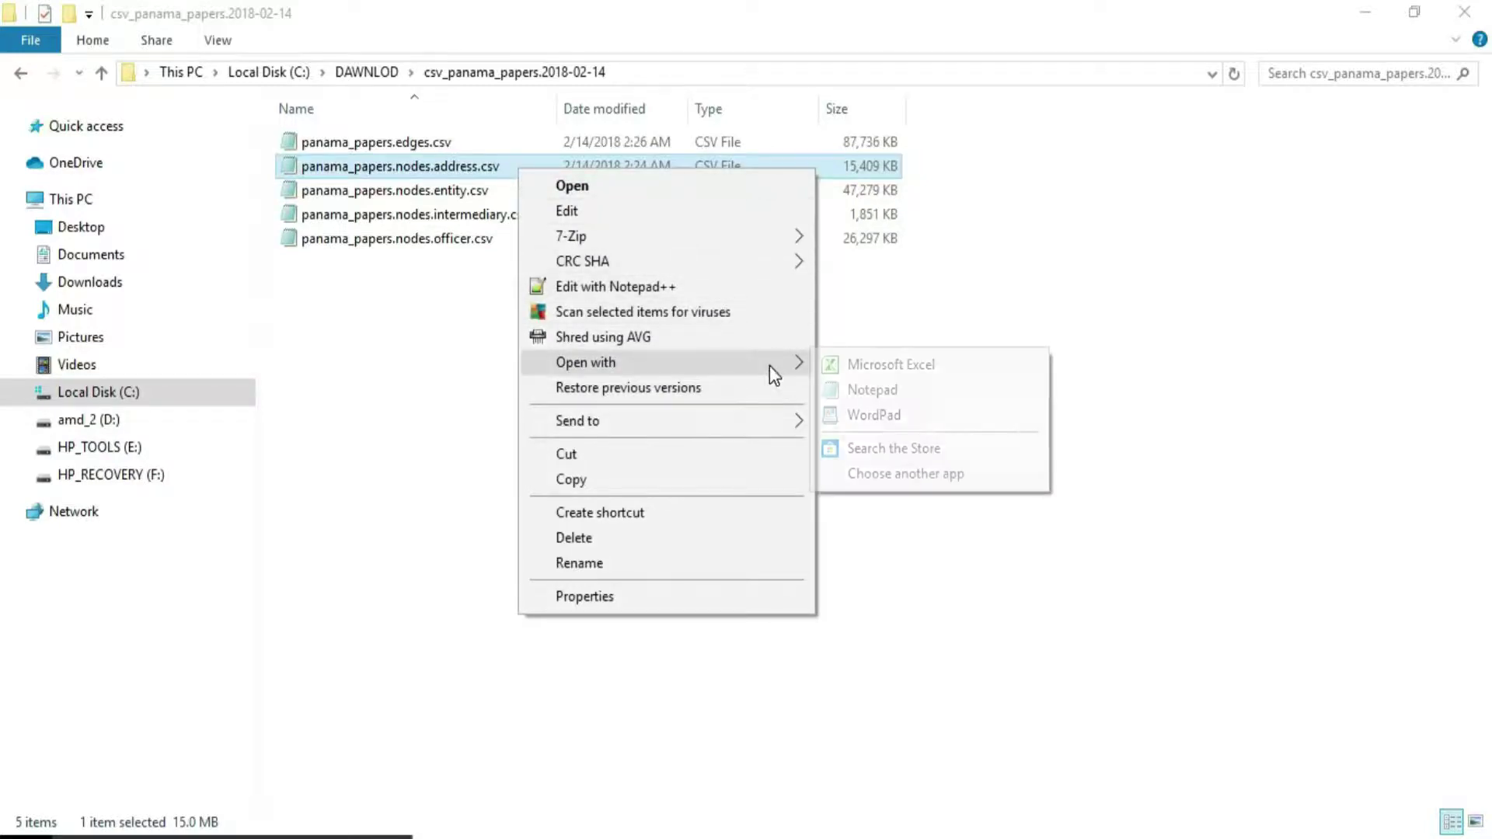
pyautogui.click(856, 362)
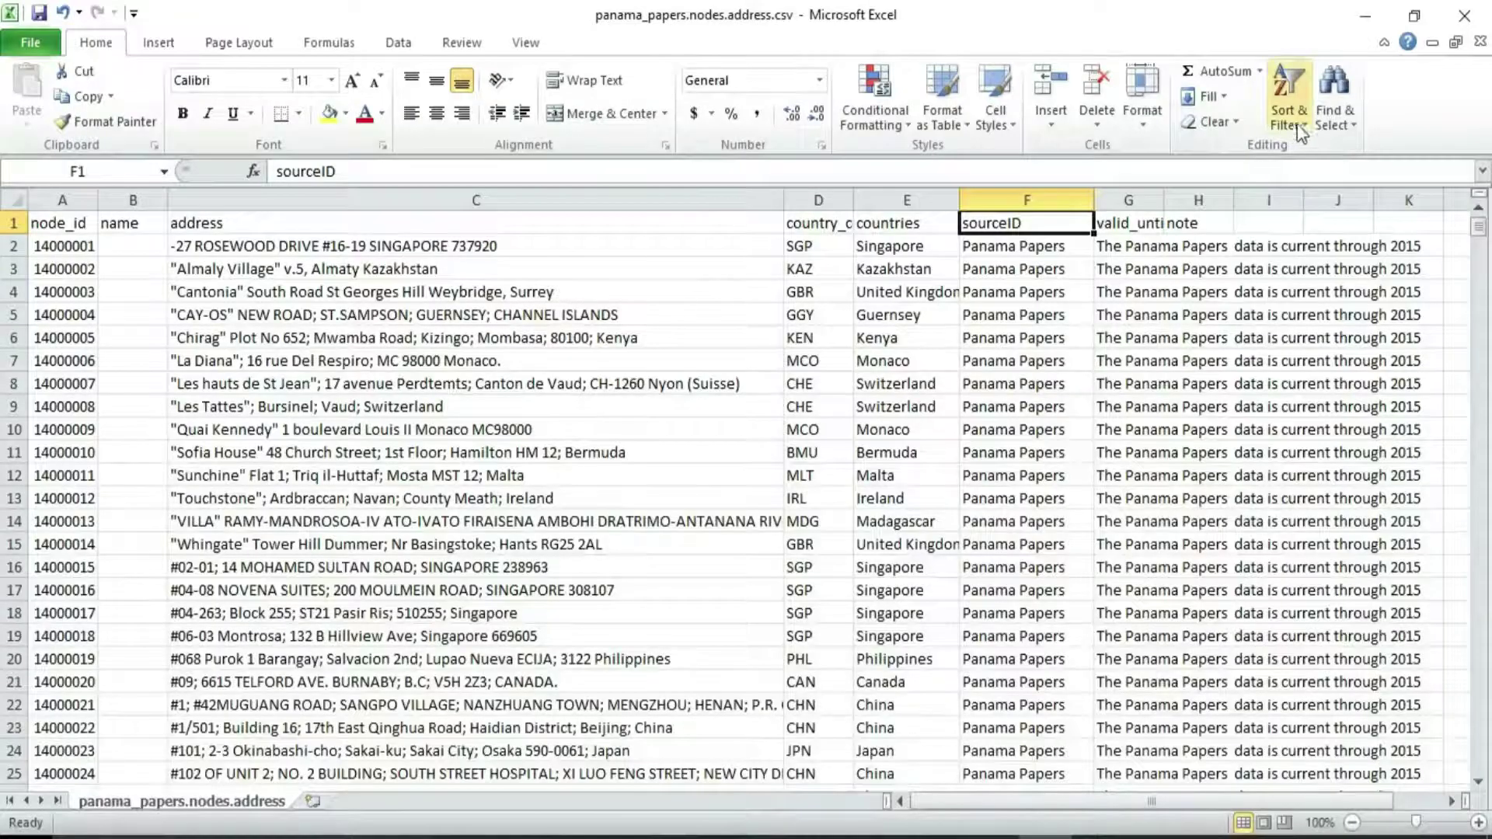
pyautogui.click(1319, 116)
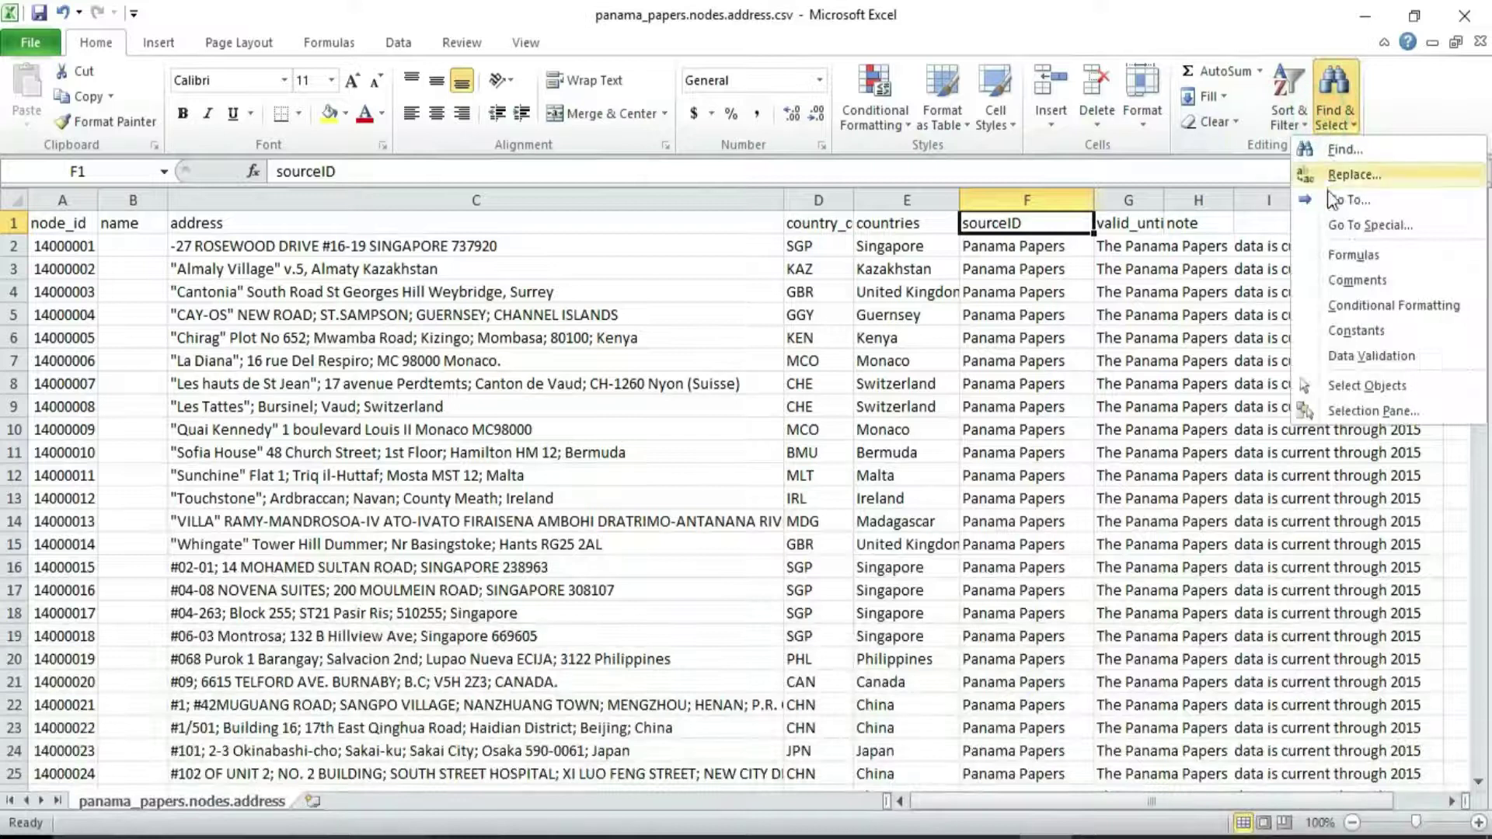